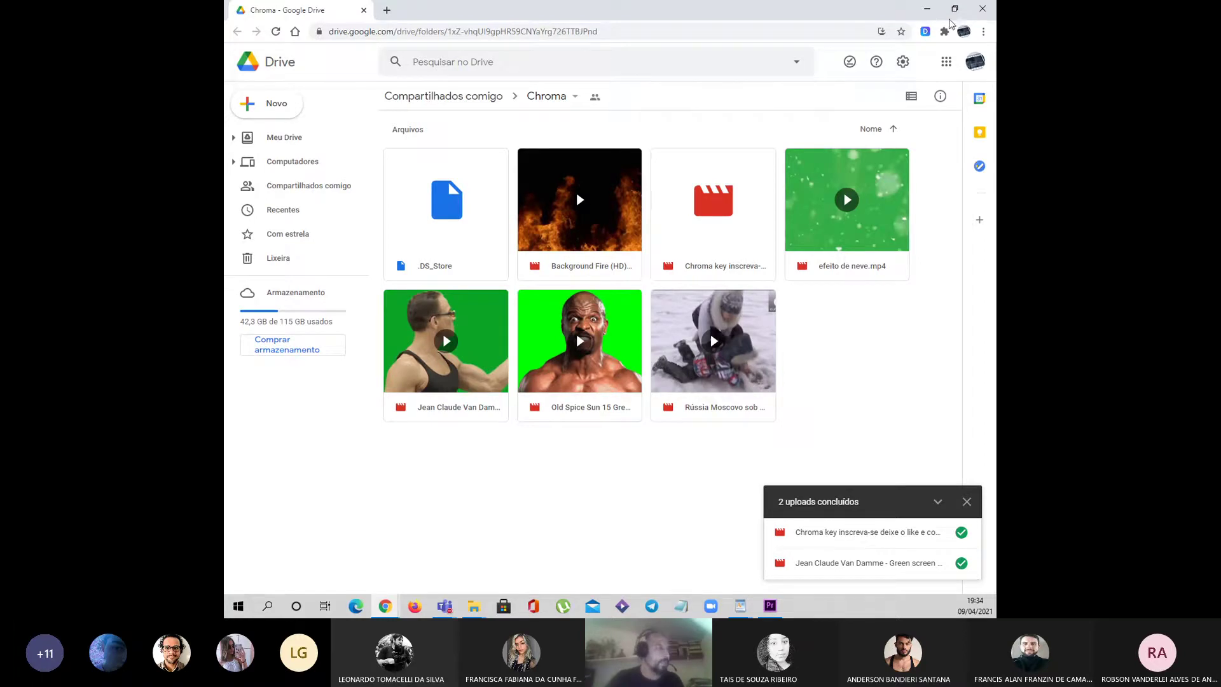
Look through the ELEMENTOS - Chroma Key folder inside the Aula Chroma key folder in File Explorer, and return to the parent folder.
left_click(927, 9)
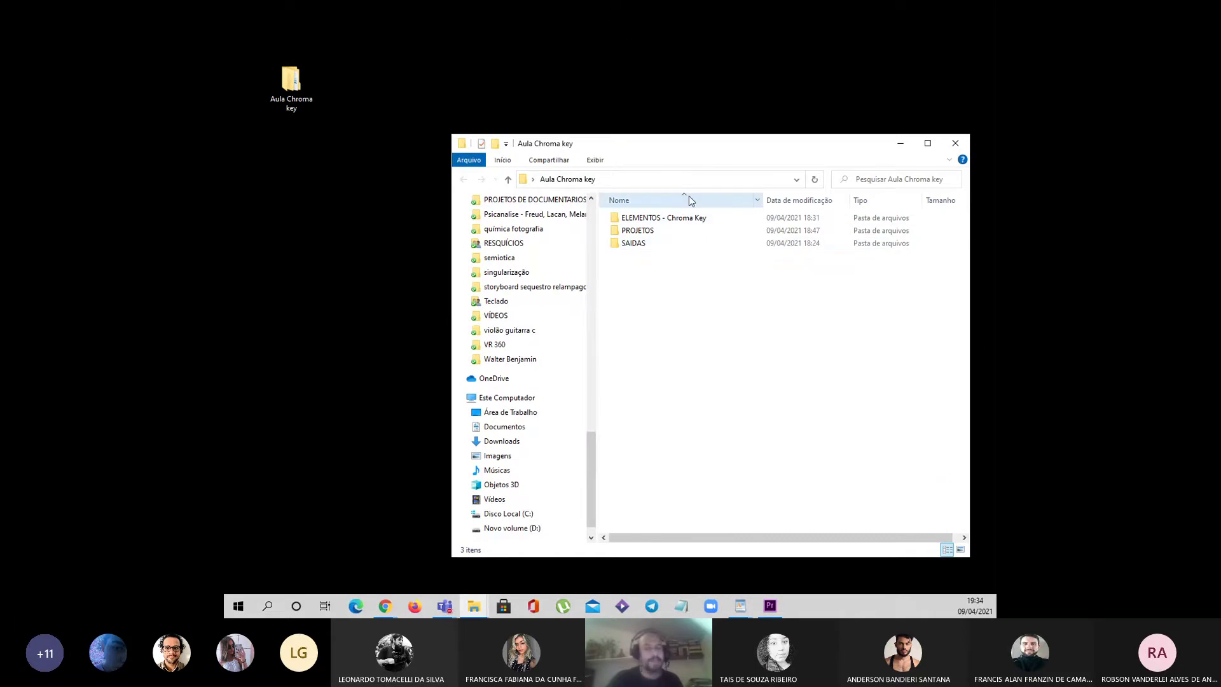
left_click(640, 220)
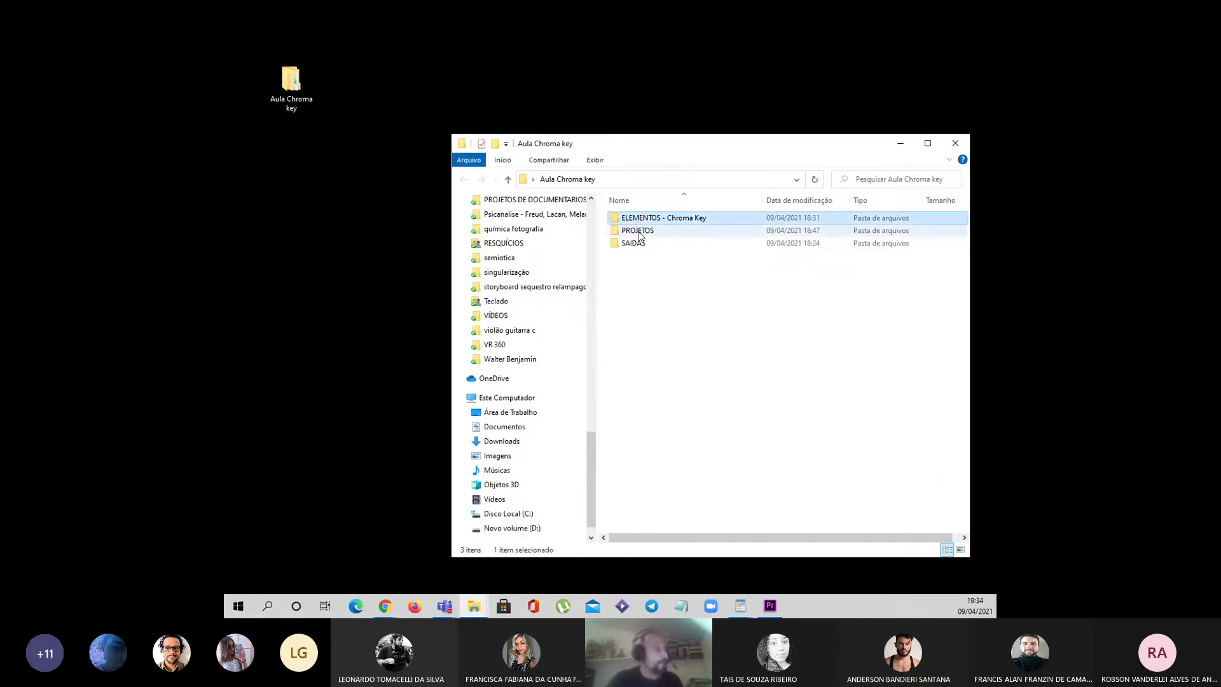
double_click(629, 218)
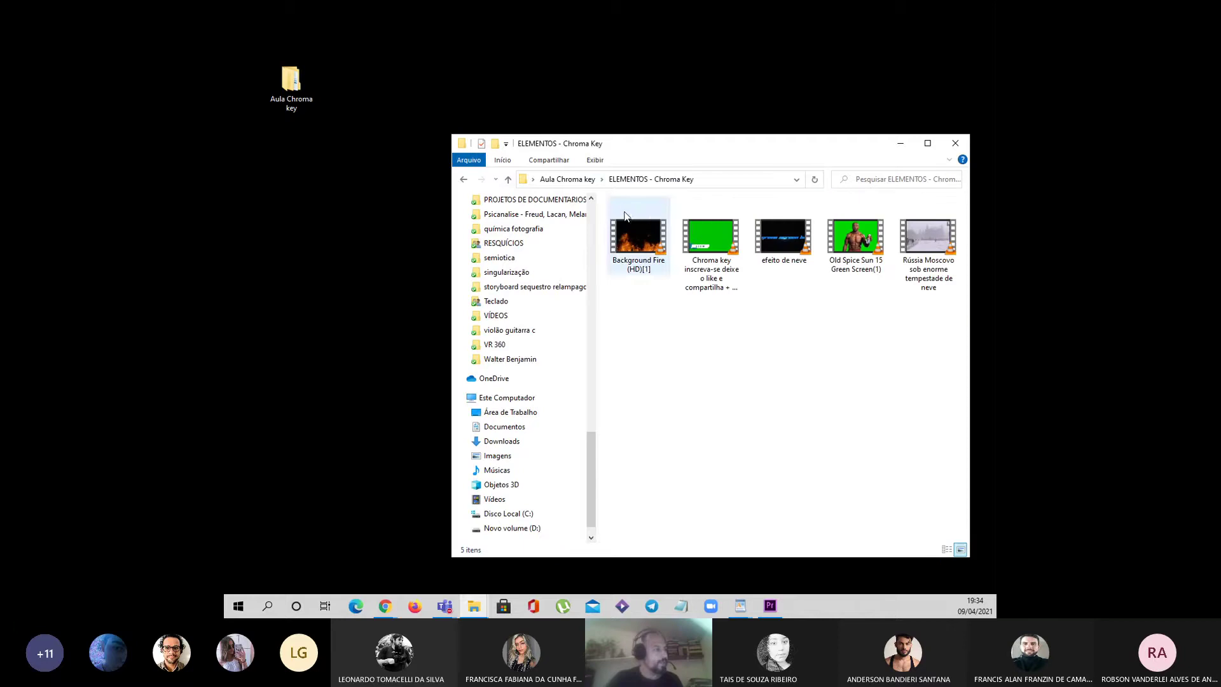
left_click(462, 182)
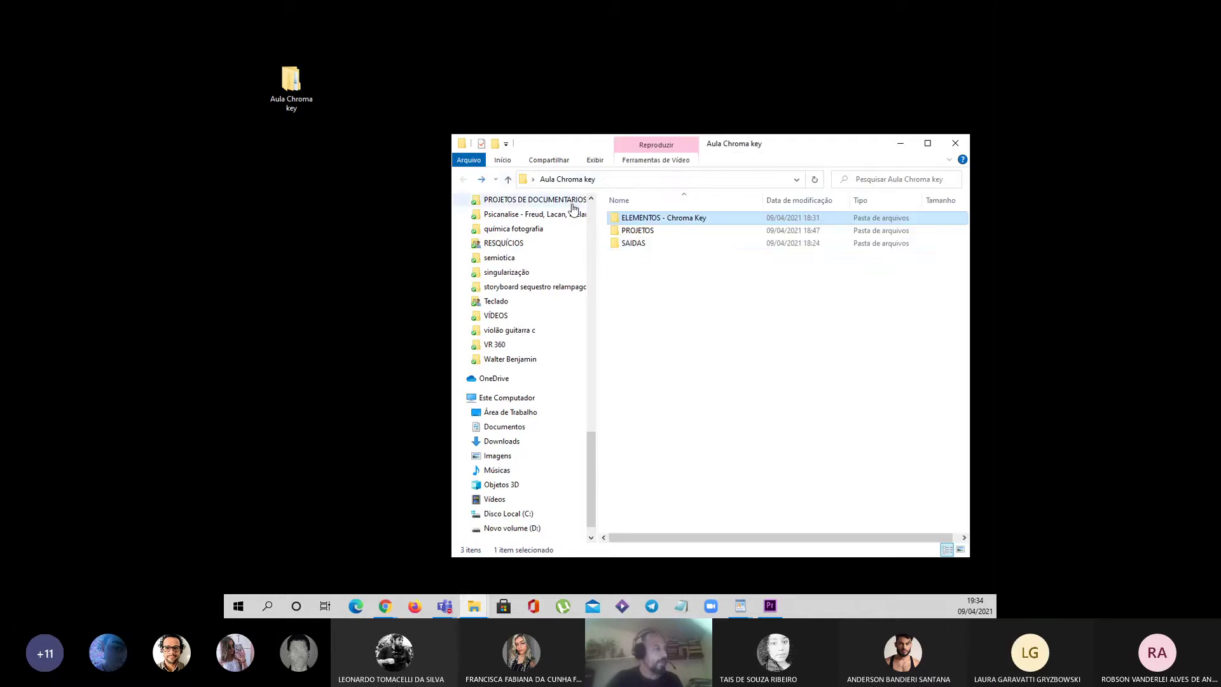
Switch to Adobe Premiere Pro and delete all the clips and the sequence from the ELEMENTOS - Chroma Key bin.
left_click(771, 606)
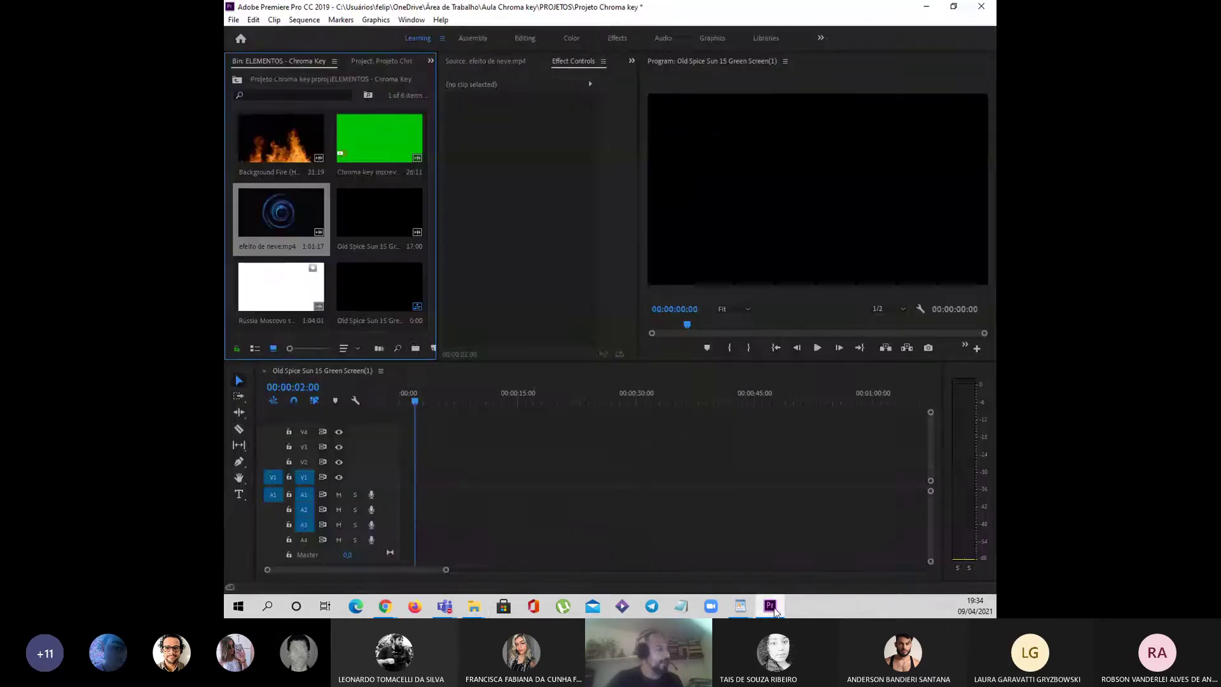
left_click(292, 161)
key("ctrl+a")
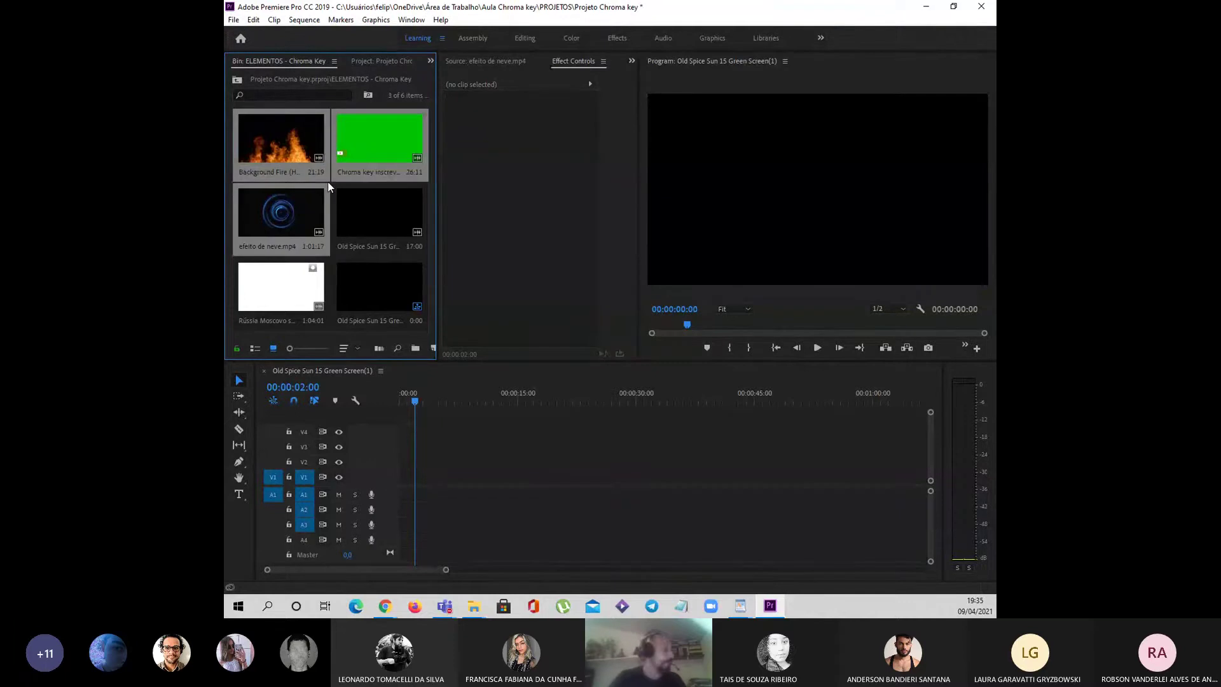
key("Delete")
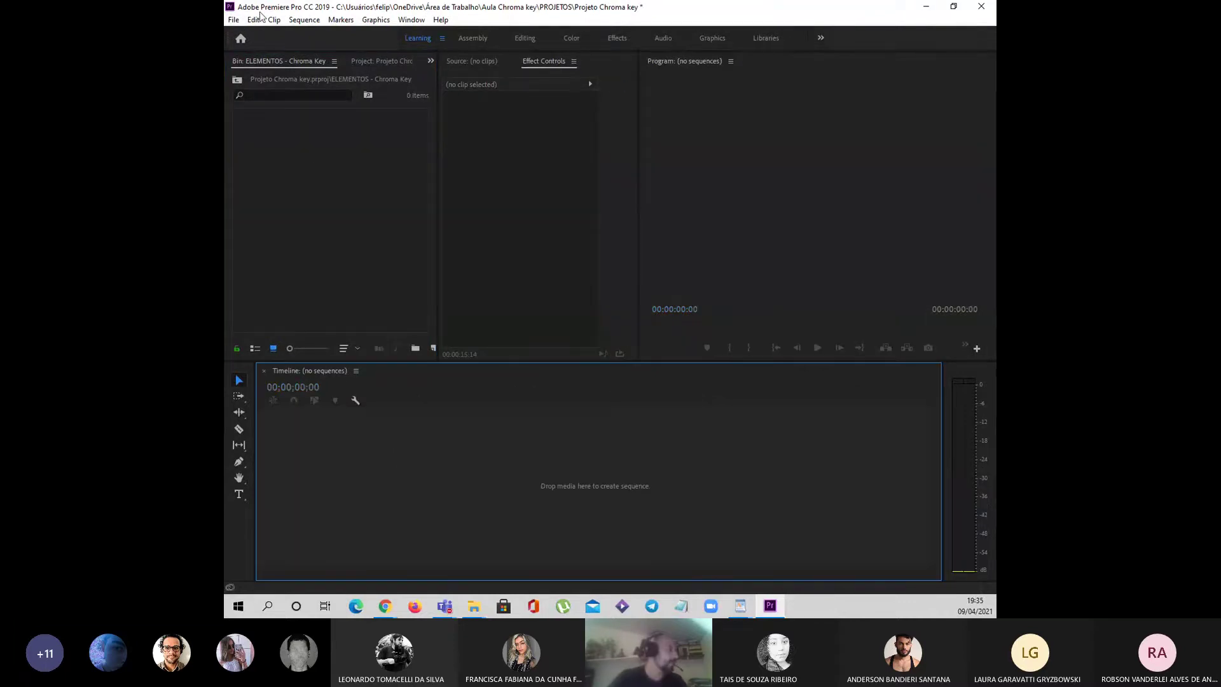
Create a new project named Chroma, stored in the PROJETOS folder inside Aula Chroma key on the desktop.
left_click(233, 20)
mouse_move(243, 35)
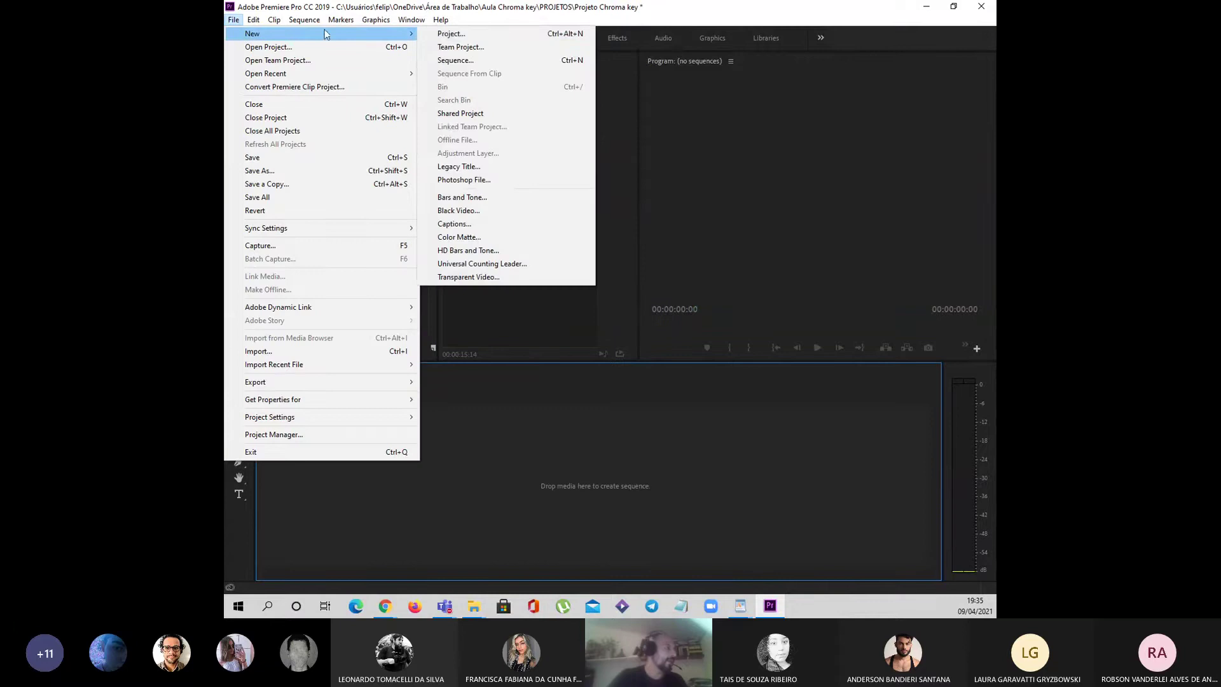
left_click(446, 33)
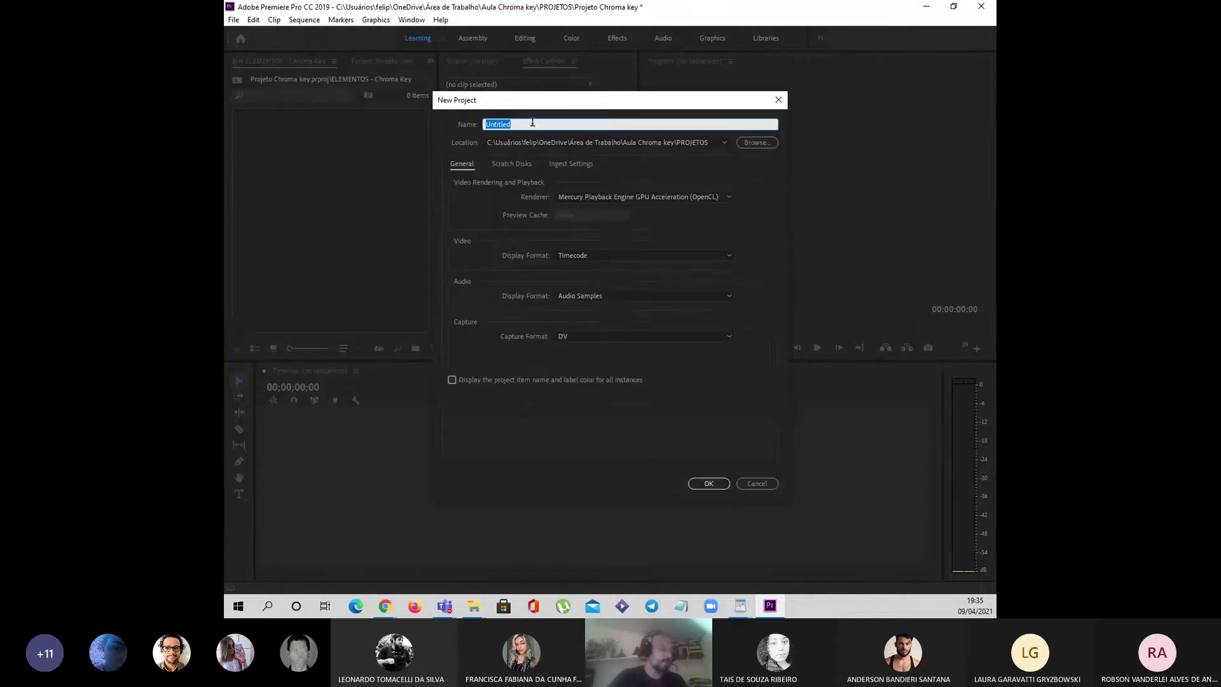
type("Ch")
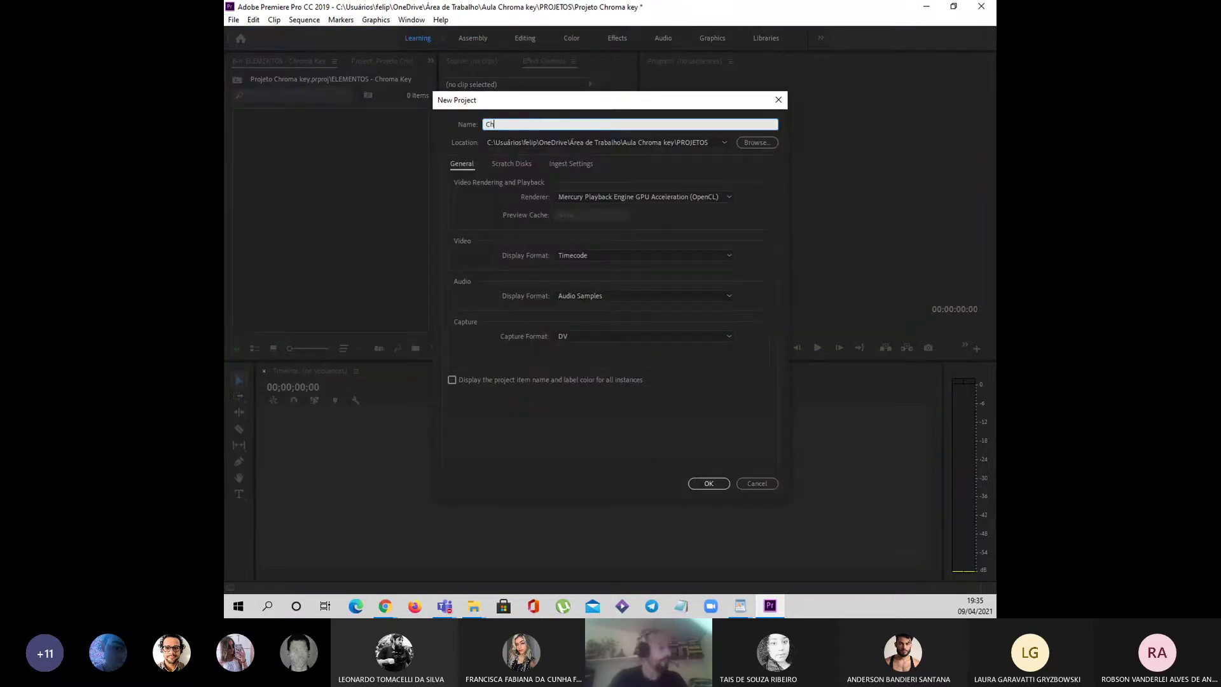
type("roma")
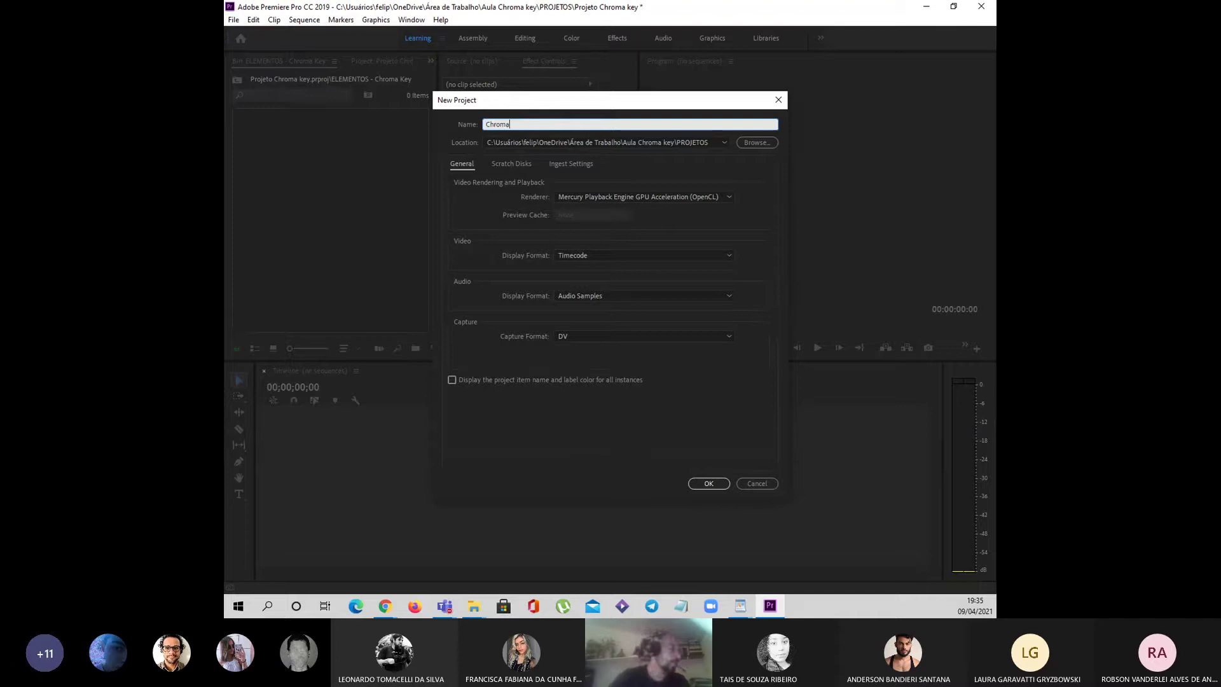
left_click(765, 145)
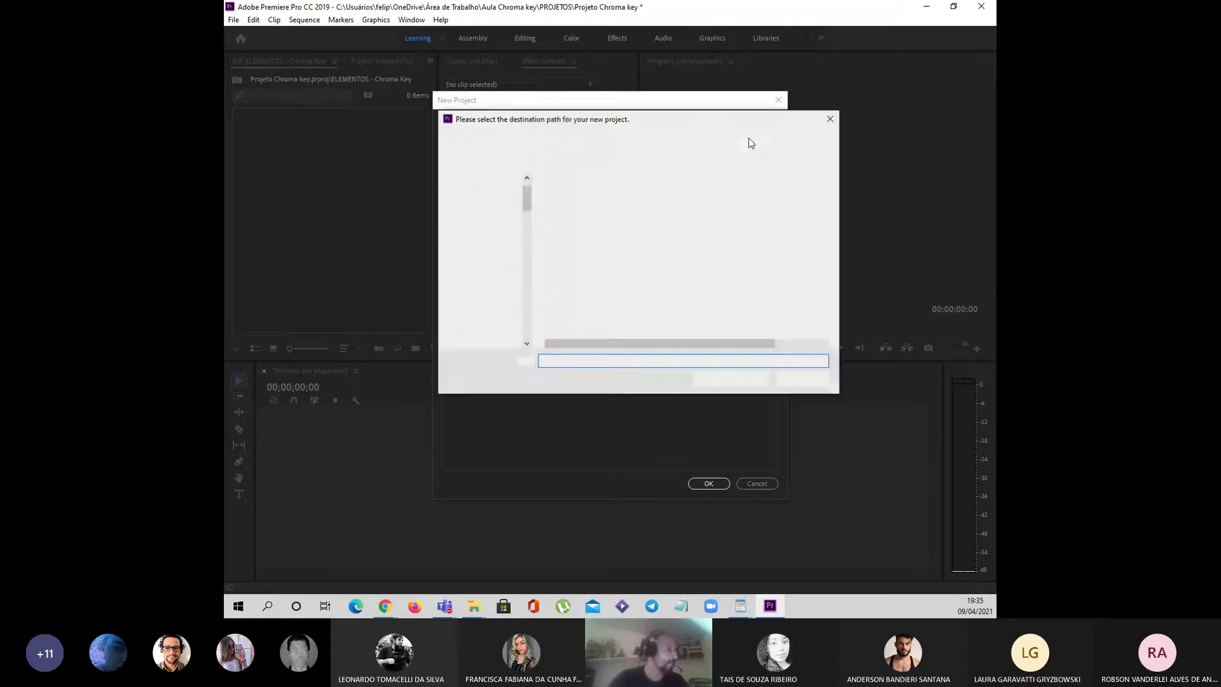
left_click(485, 218)
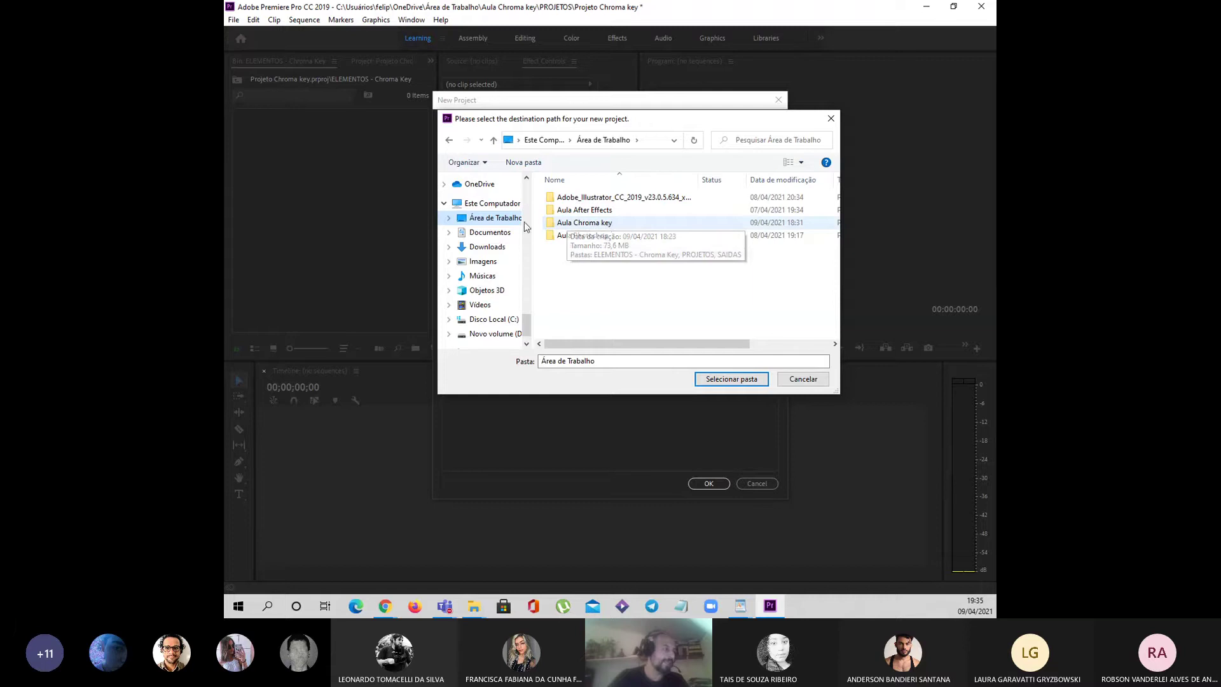
double_click(571, 226)
left_click(575, 213)
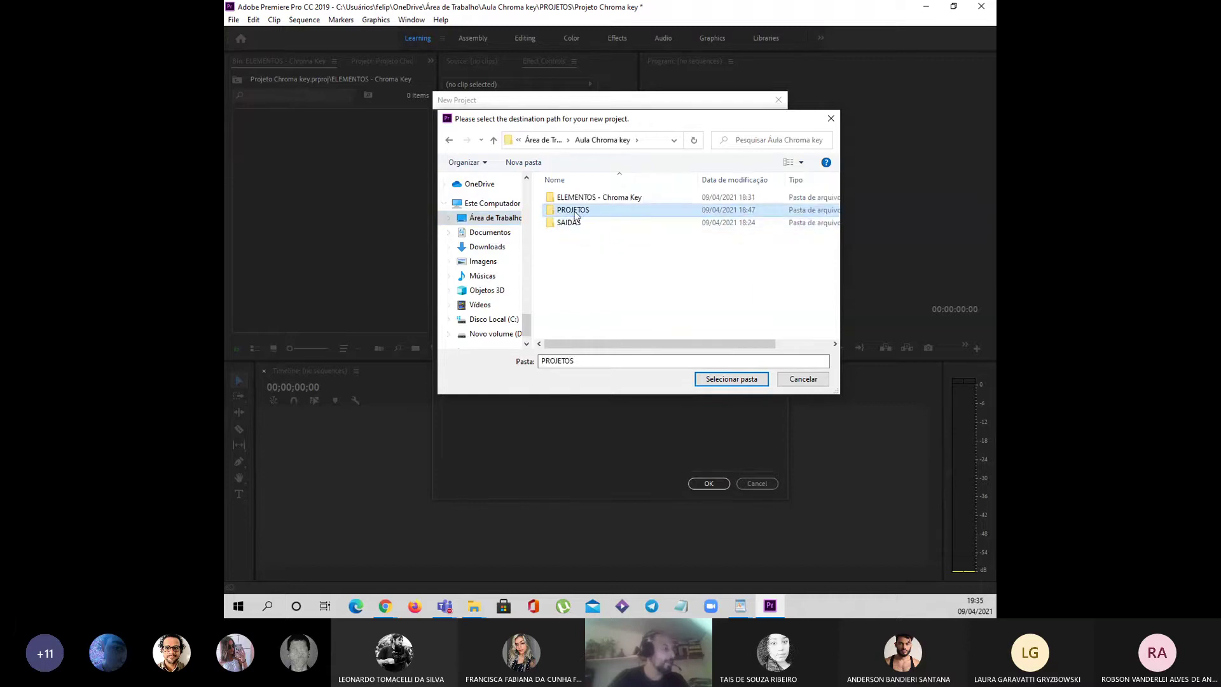
left_click(719, 378)
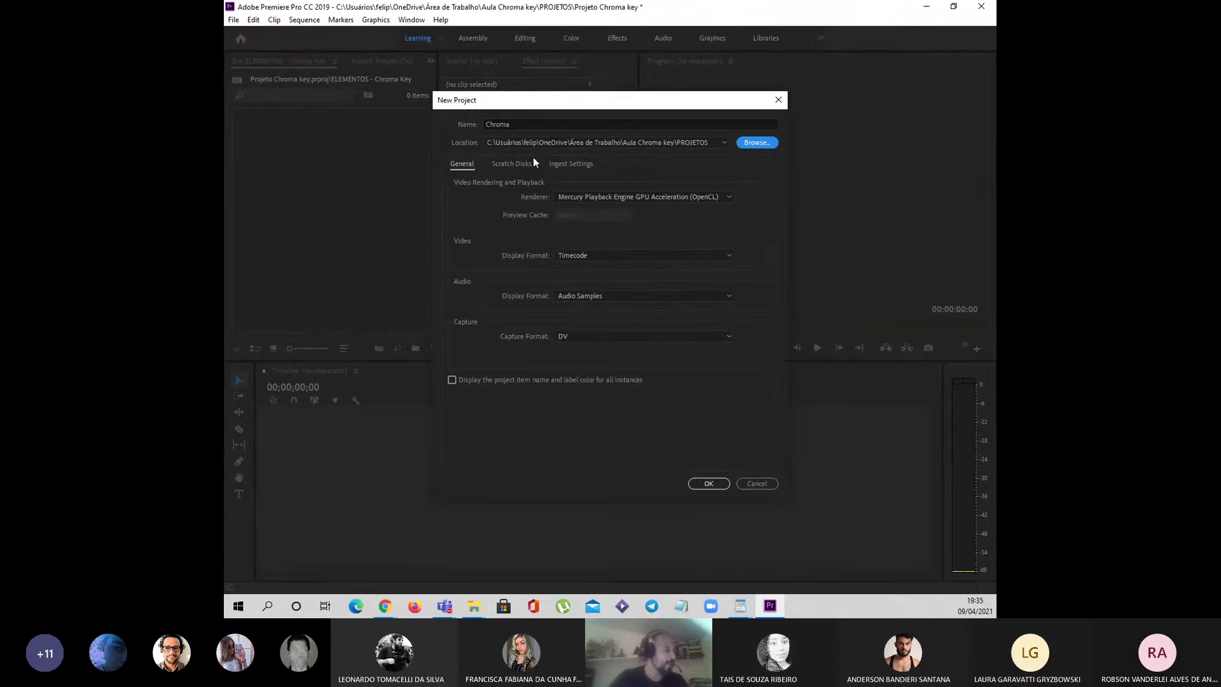
left_click(705, 480)
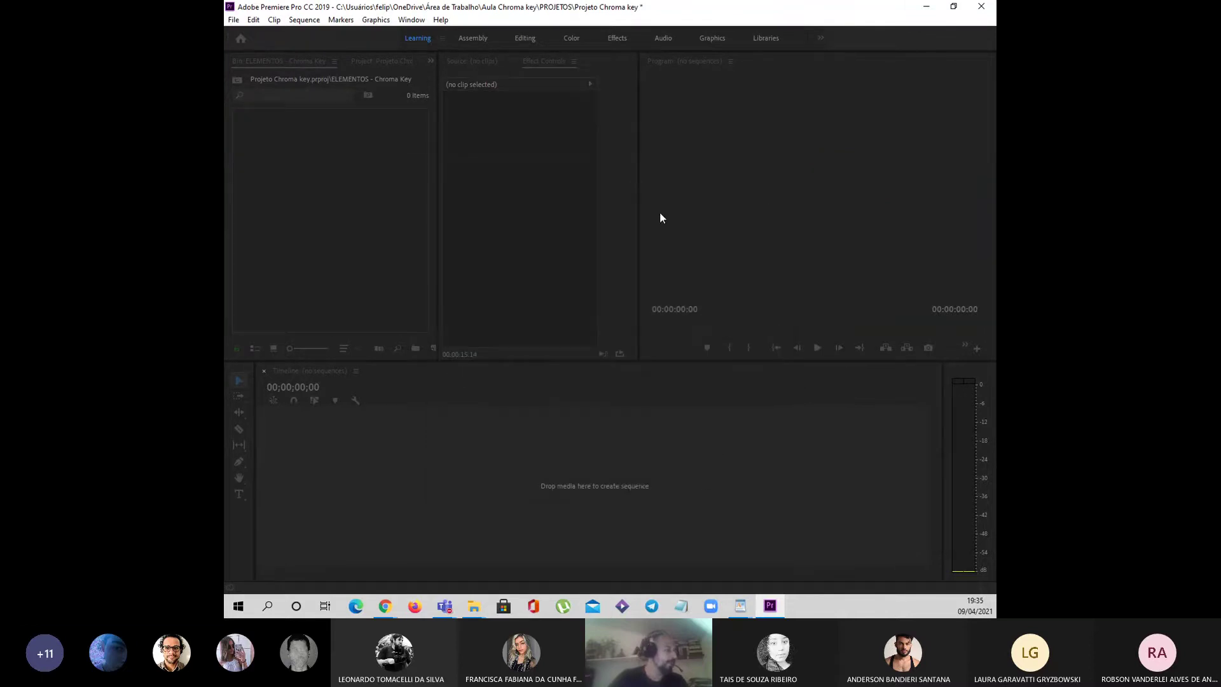
Import all five video files from the ELEMENTOS - Chroma Key folder into the empty bin.
double_click(330, 184)
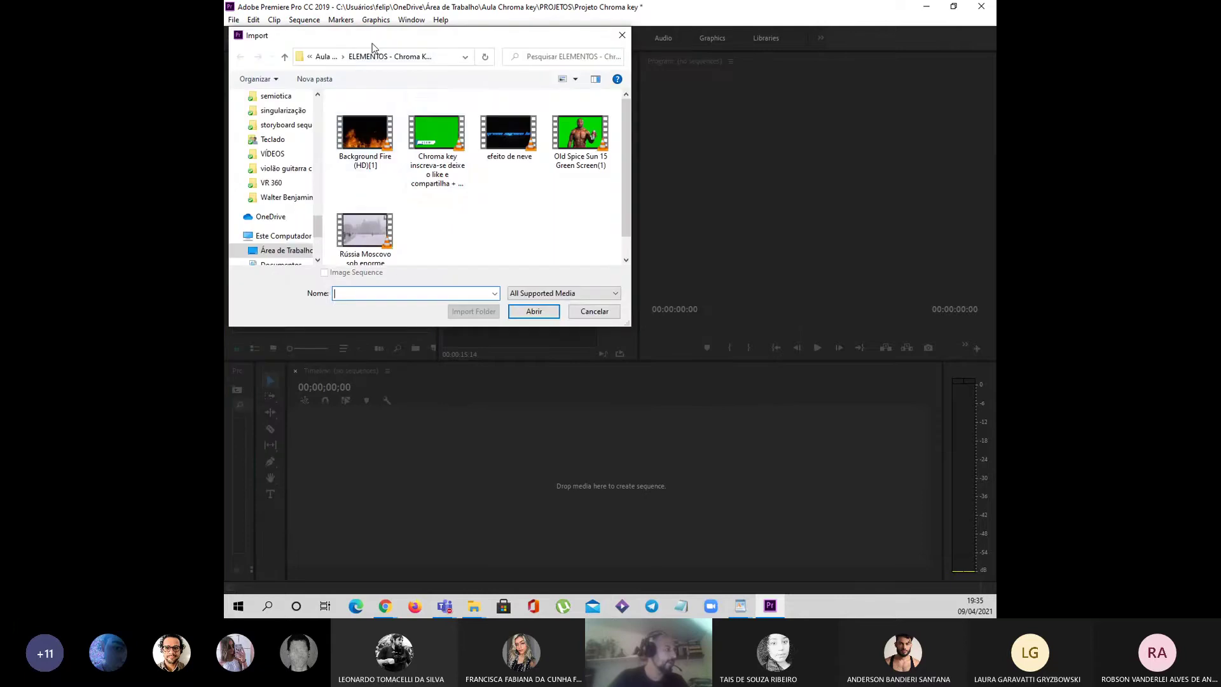
left_click(332, 58)
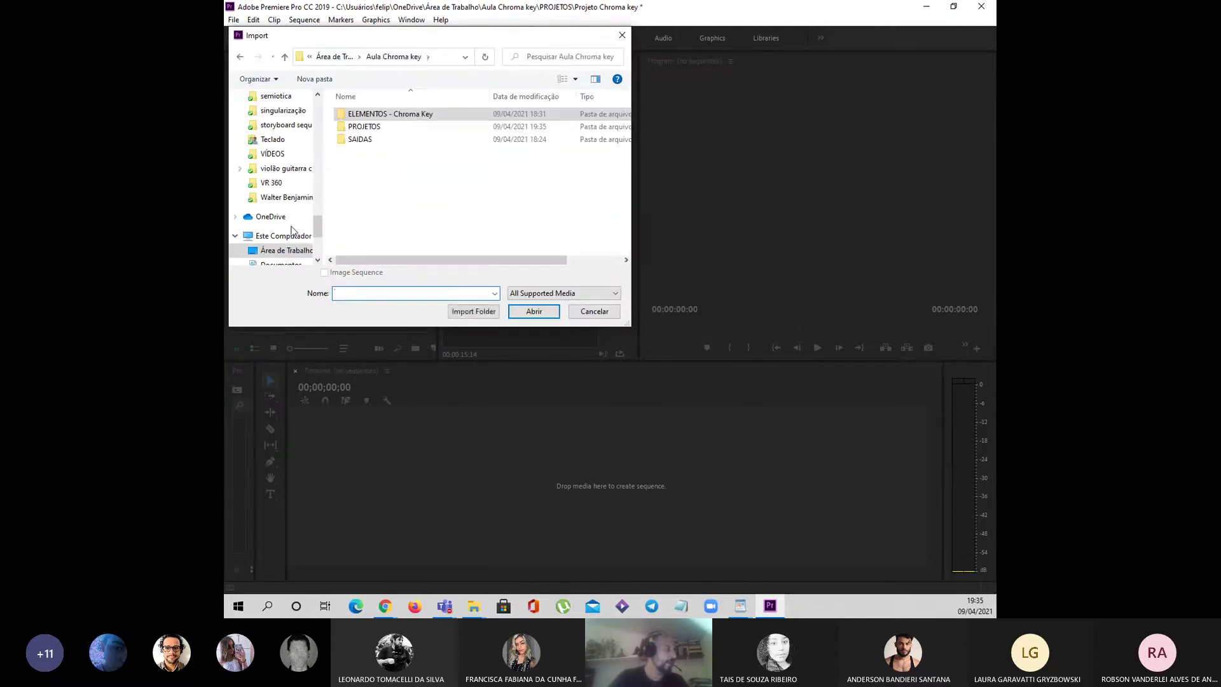
left_click(369, 116)
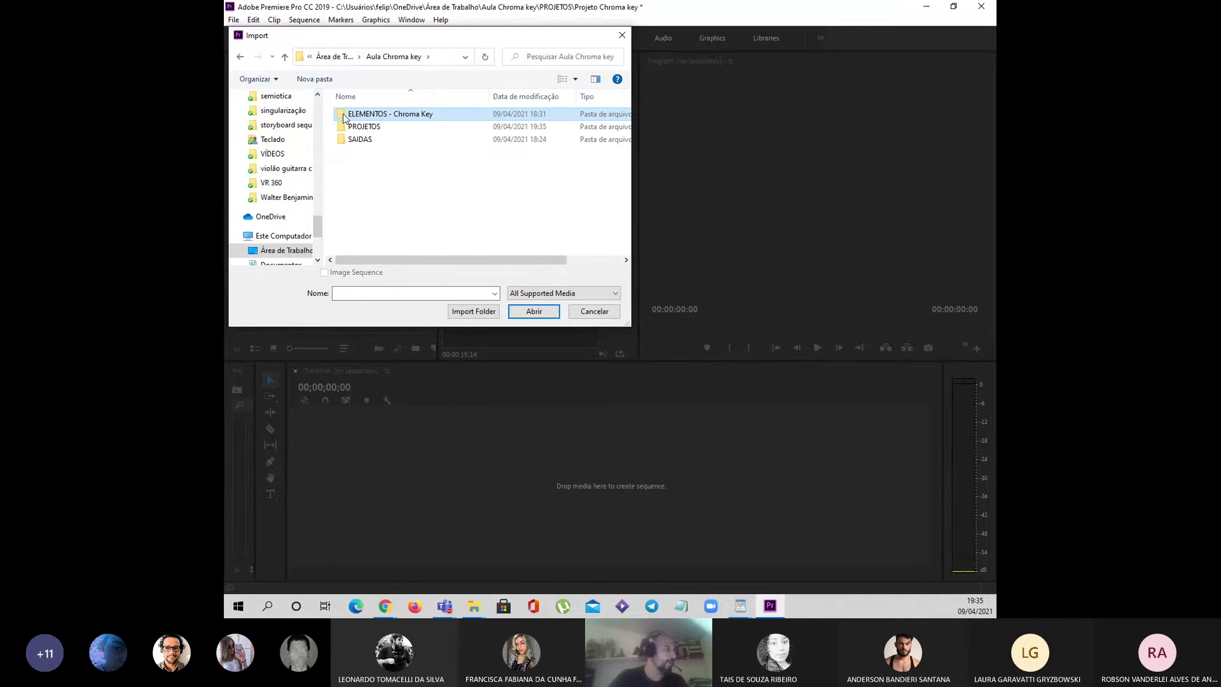
double_click(344, 119)
left_click_drag(571, 217, 294, 81)
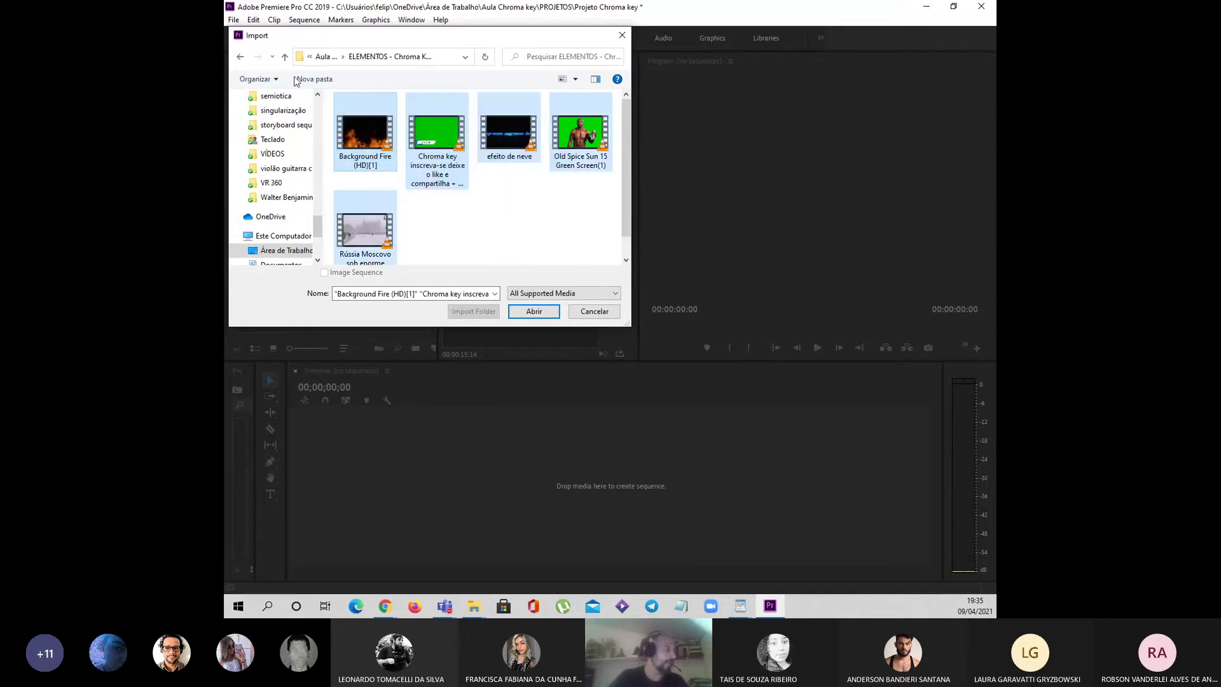
left_click(527, 311)
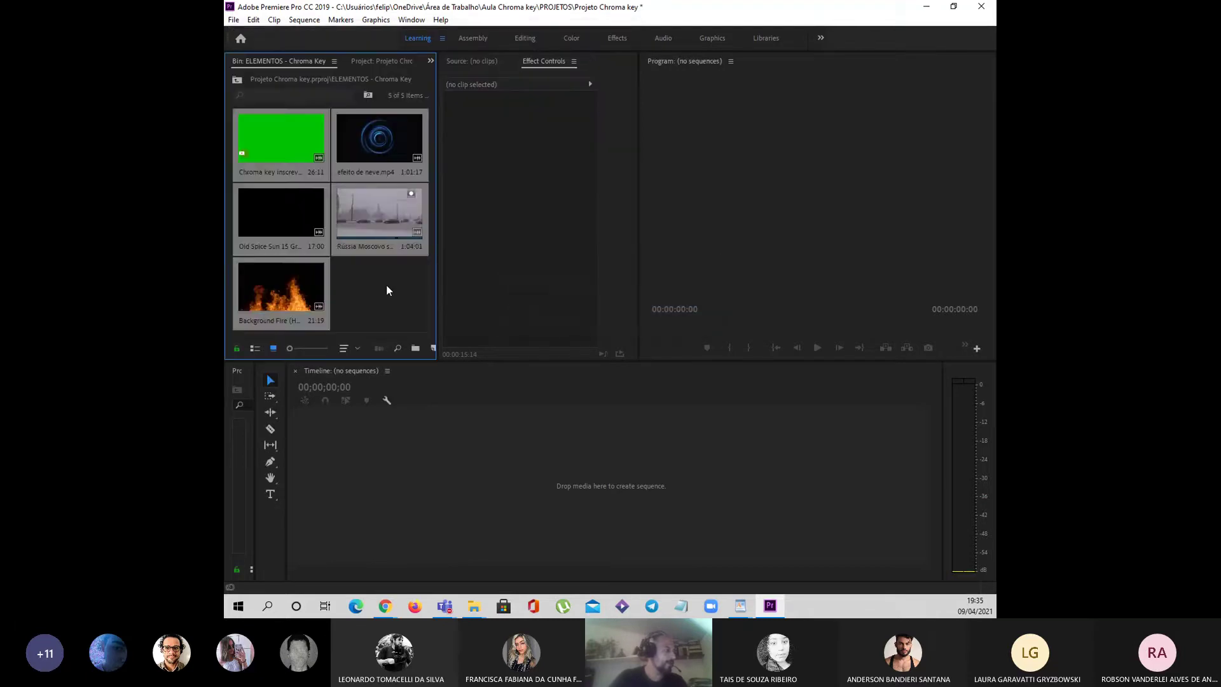
left_click(387, 291)
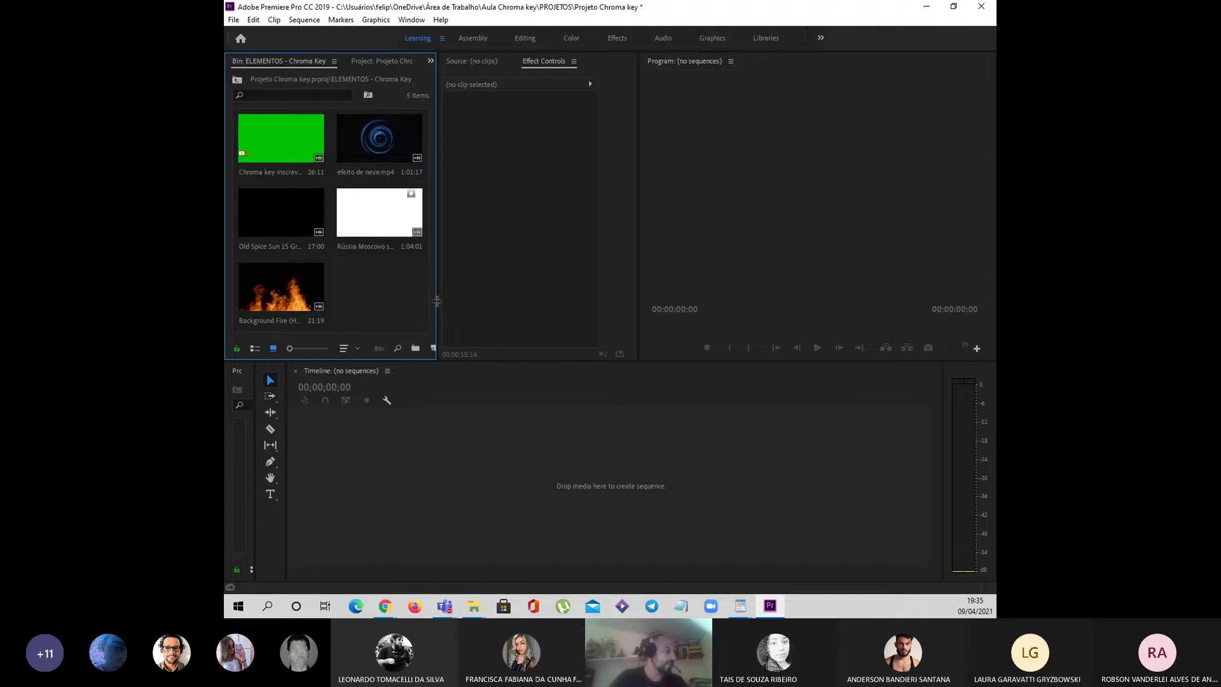
Create a sequence from the Old Spice Sun 15 Green Screen(1) clip and move its video up to track V2.
left_click_drag(438, 300, 453, 300)
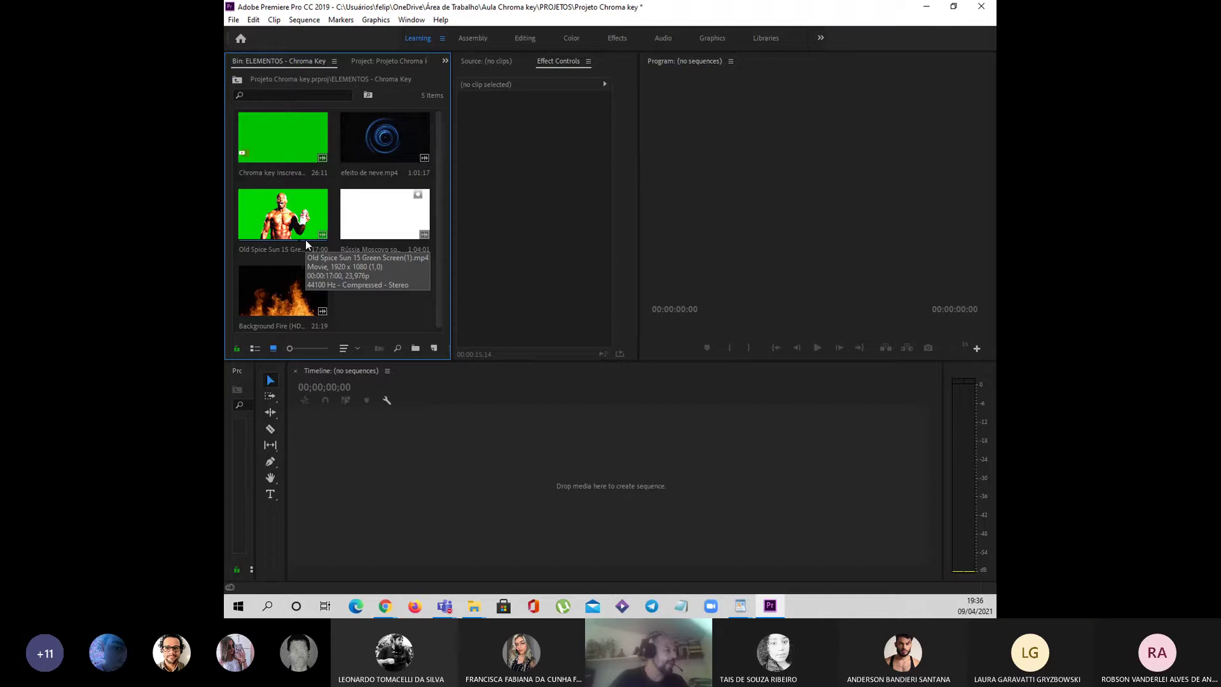
left_click_drag(299, 227, 433, 349)
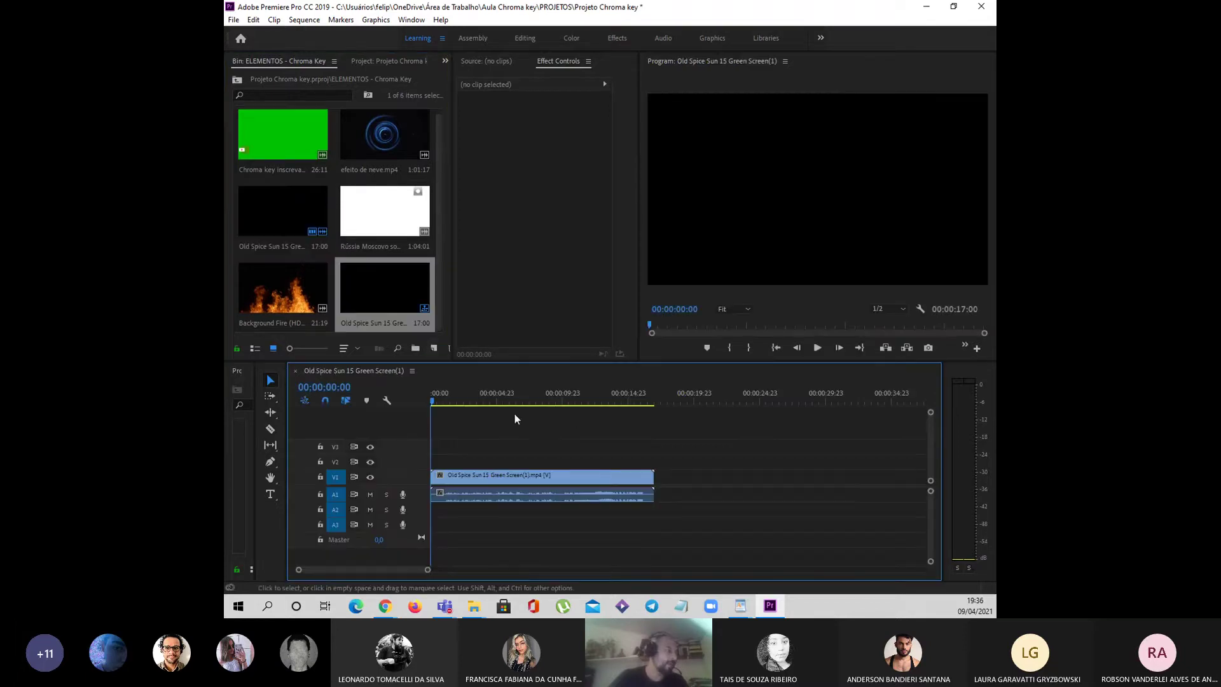
left_click(467, 398)
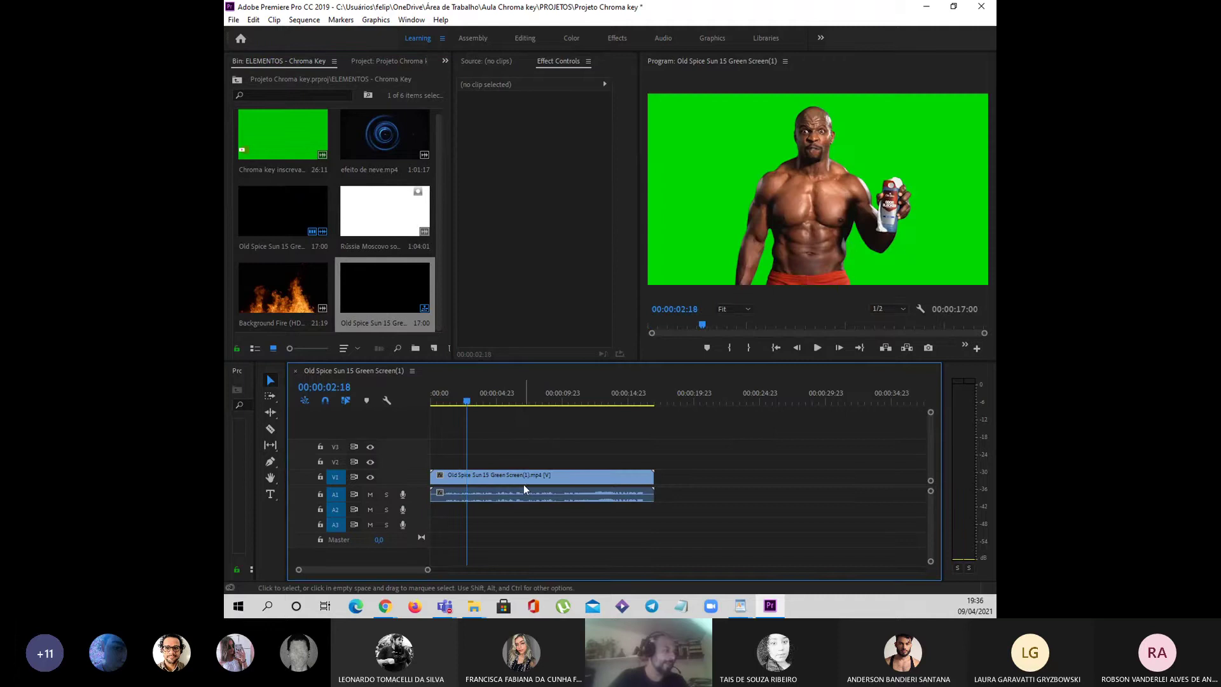
left_click_drag(524, 480, 527, 463)
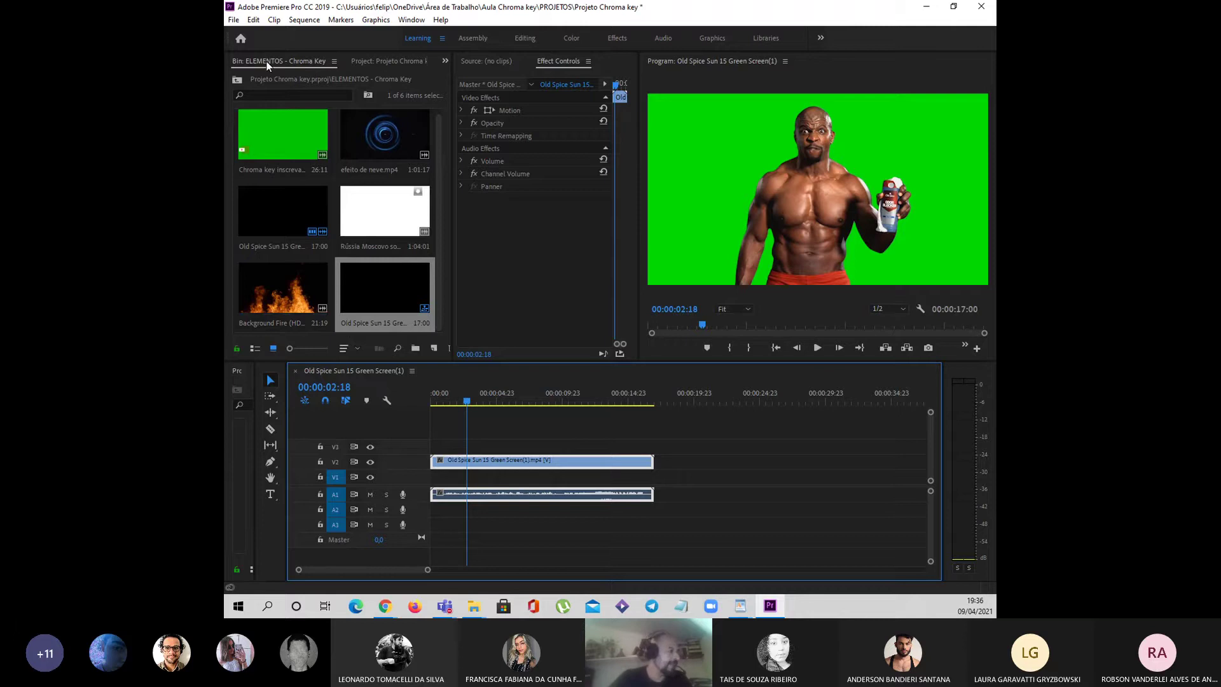
Search the effects for "ultr" and apply the Ultra Key effect to the Old Spice clip on track V2.
left_click(390, 62)
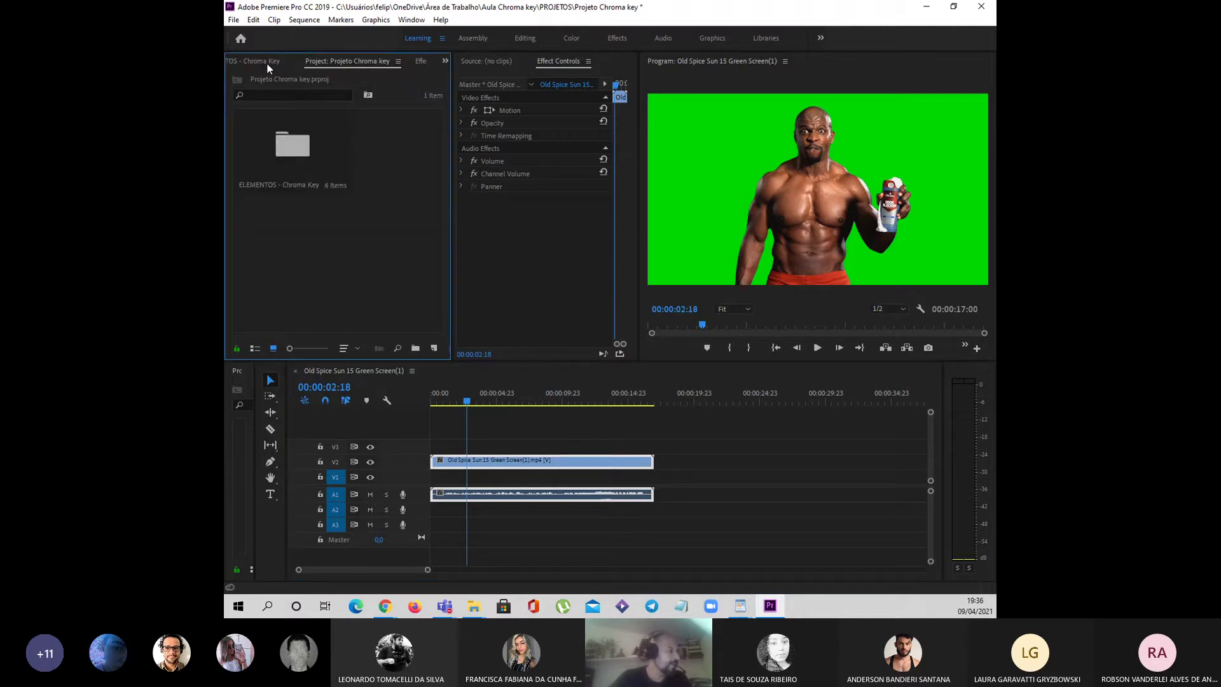
left_click(267, 62)
left_click(373, 61)
left_click(412, 20)
left_click(451, 234)
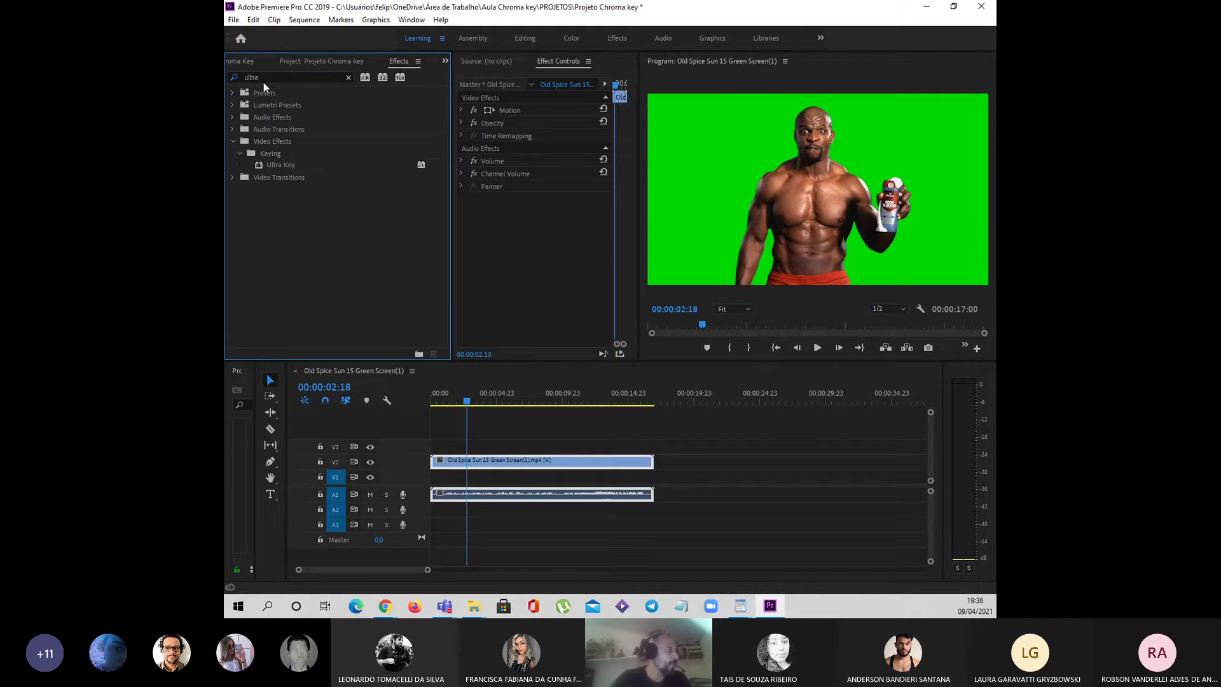
left_click_drag(264, 82, 224, 88)
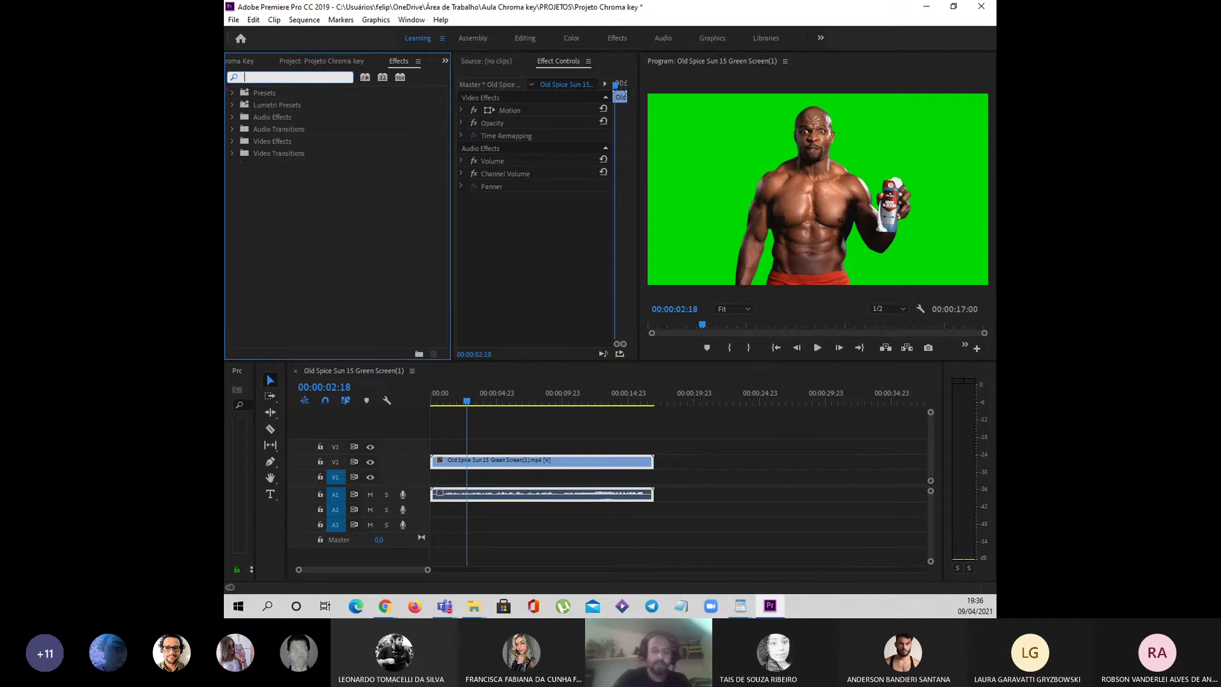
type("ultr")
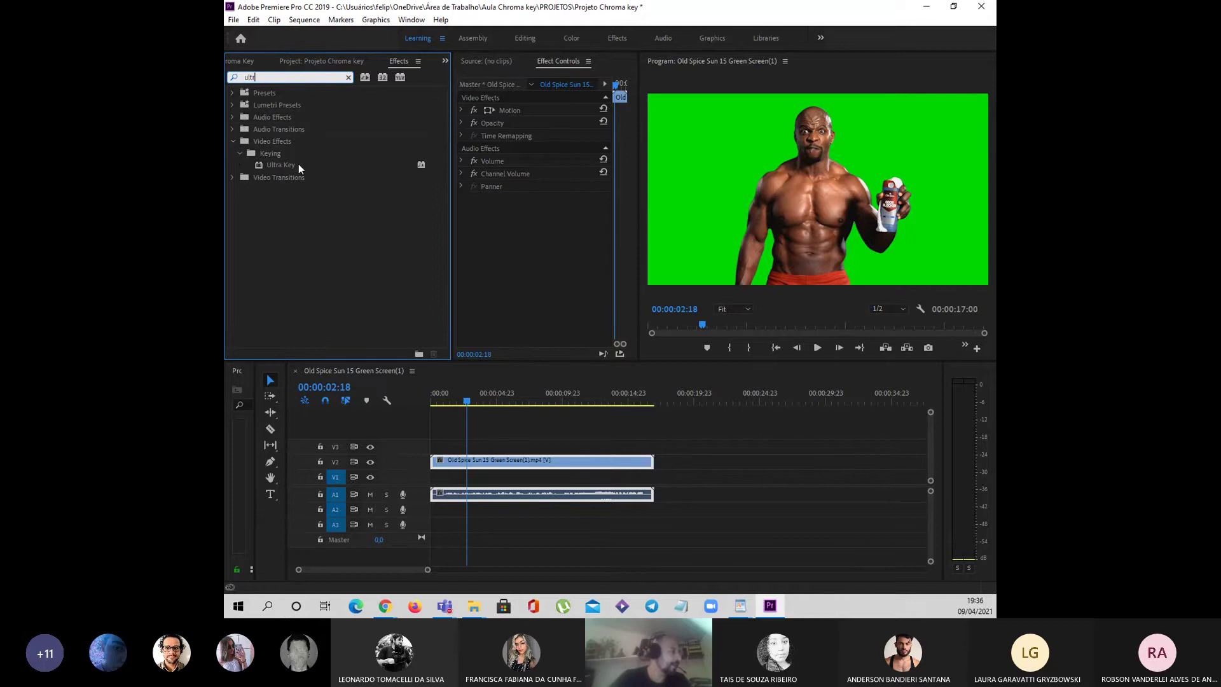
left_click(299, 164)
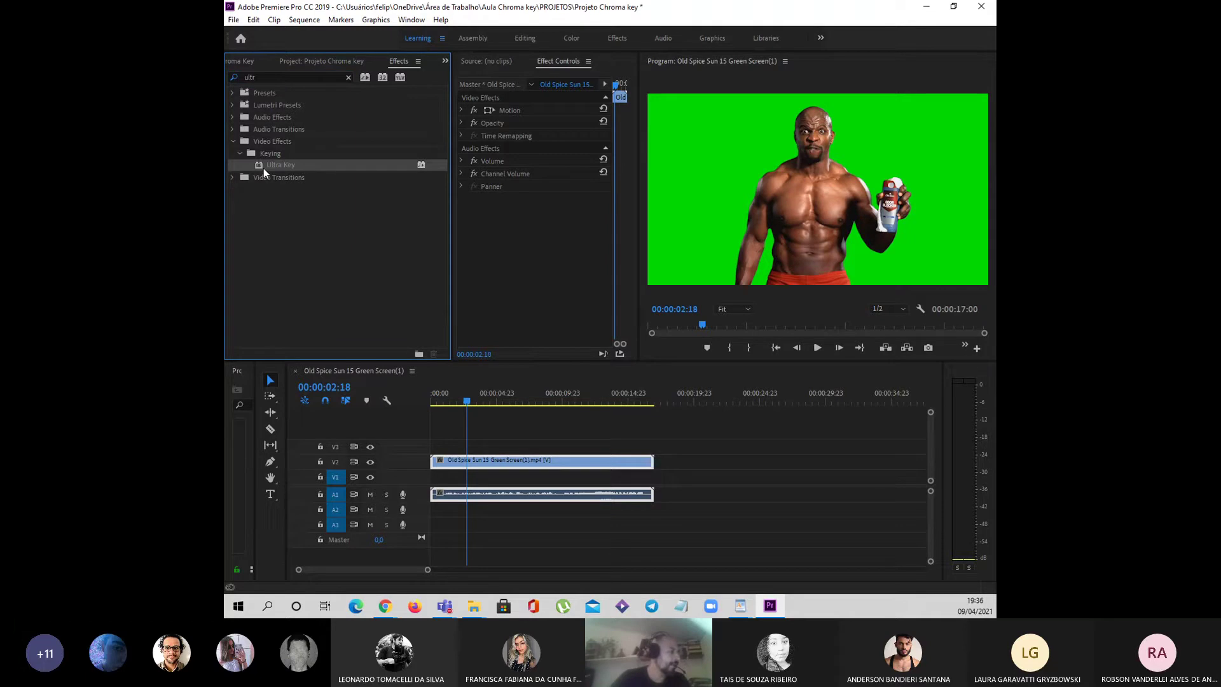
left_click_drag(265, 166, 514, 459)
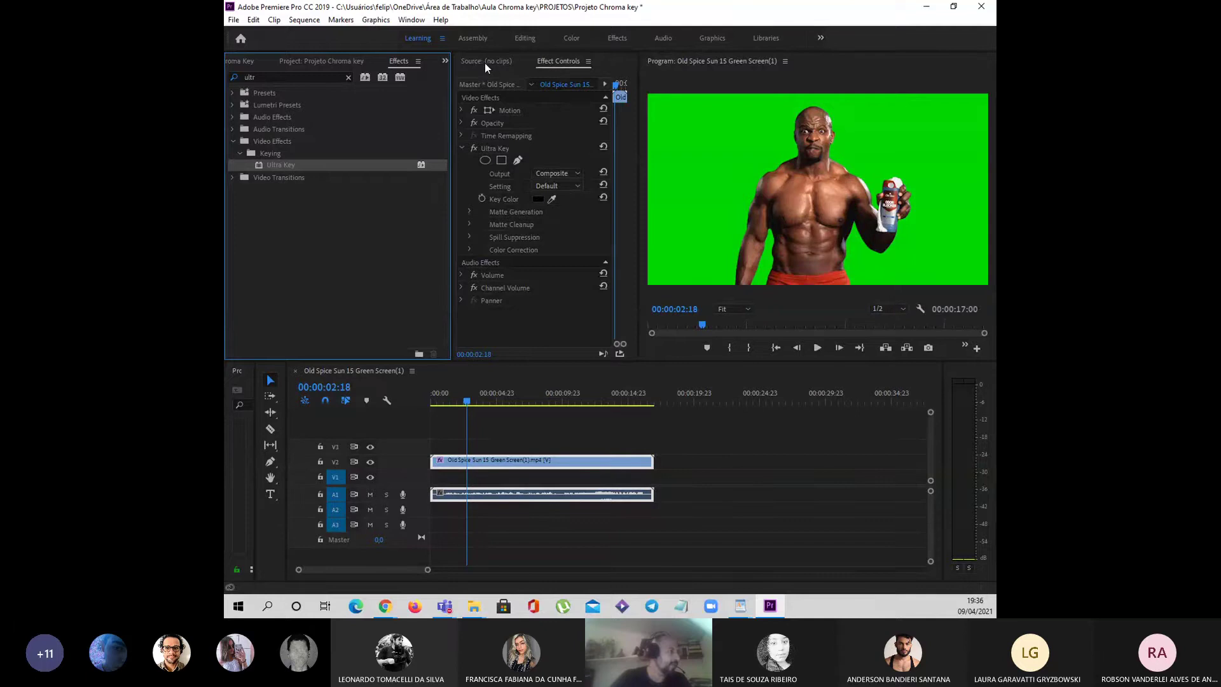
Bring up the effect controls again and show the Ultra Key settings of the clip on track V2.
left_click(485, 63)
left_click(411, 20)
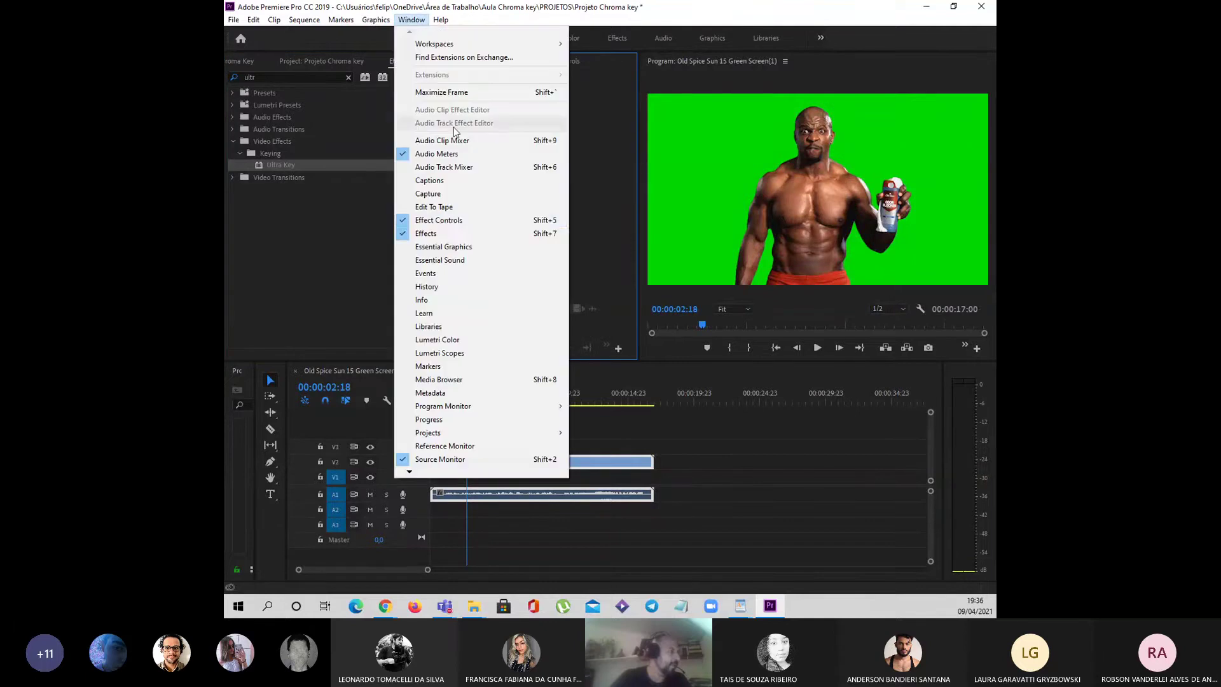
left_click(463, 223)
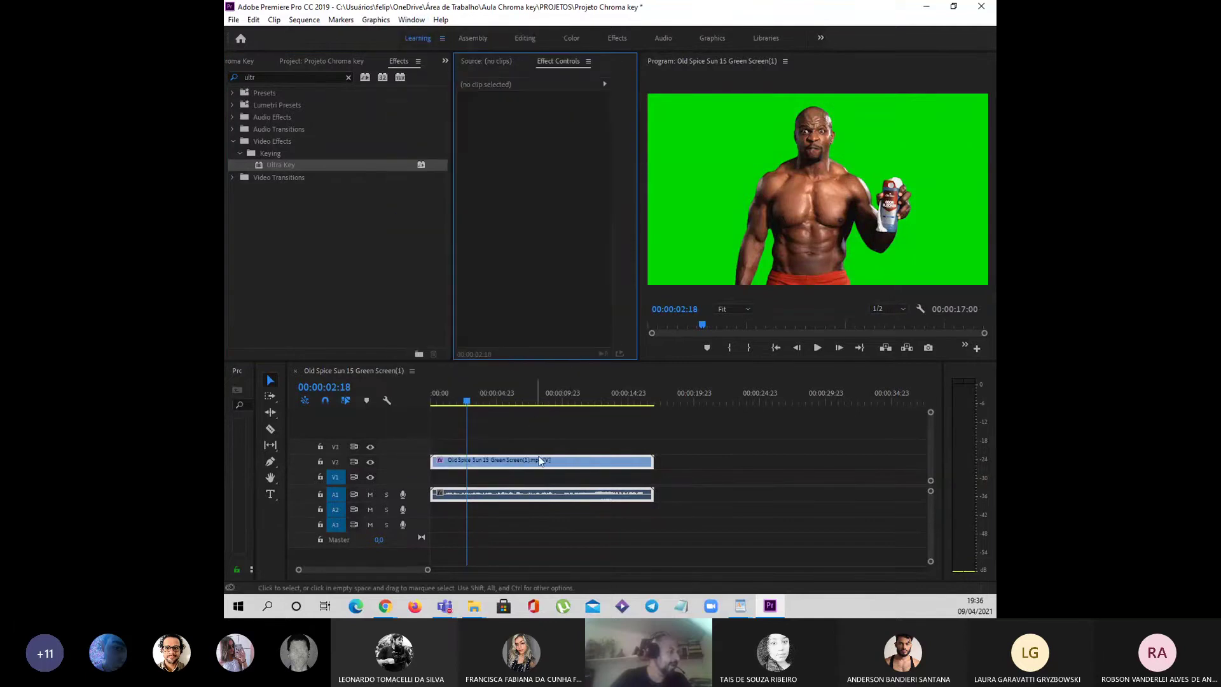
left_click(604, 464)
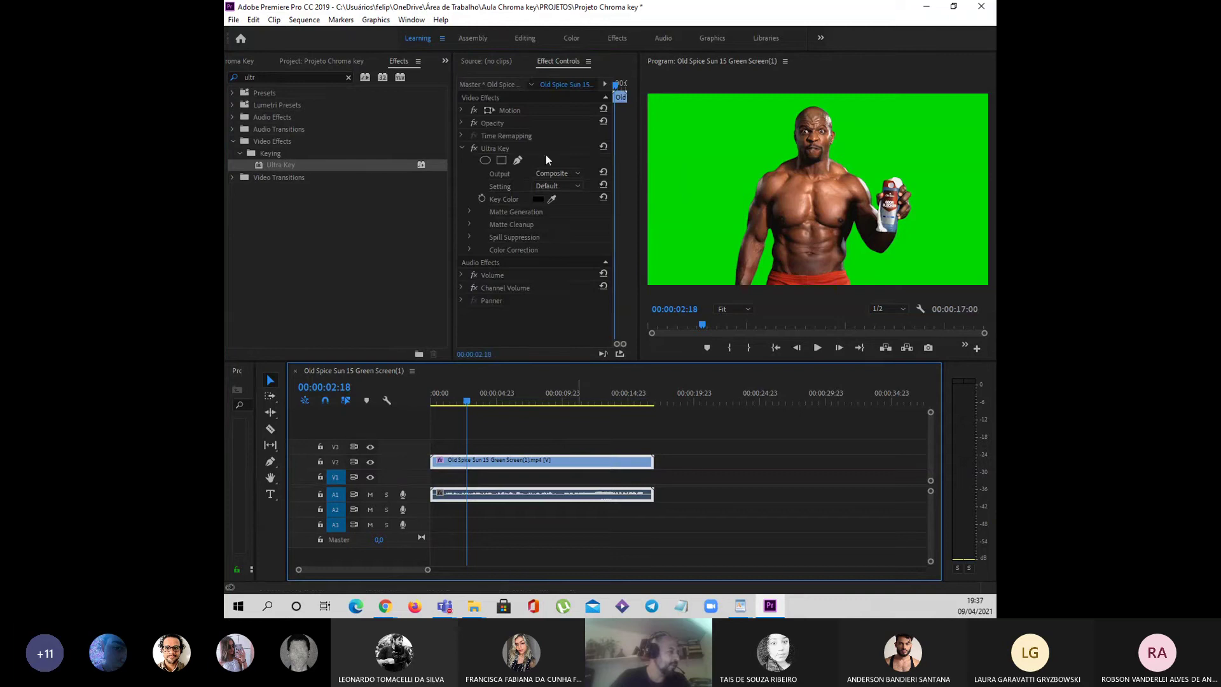
Sample the green background of the Old Spice clip in the program preview as the Ultra Key key color.
left_click(459, 144)
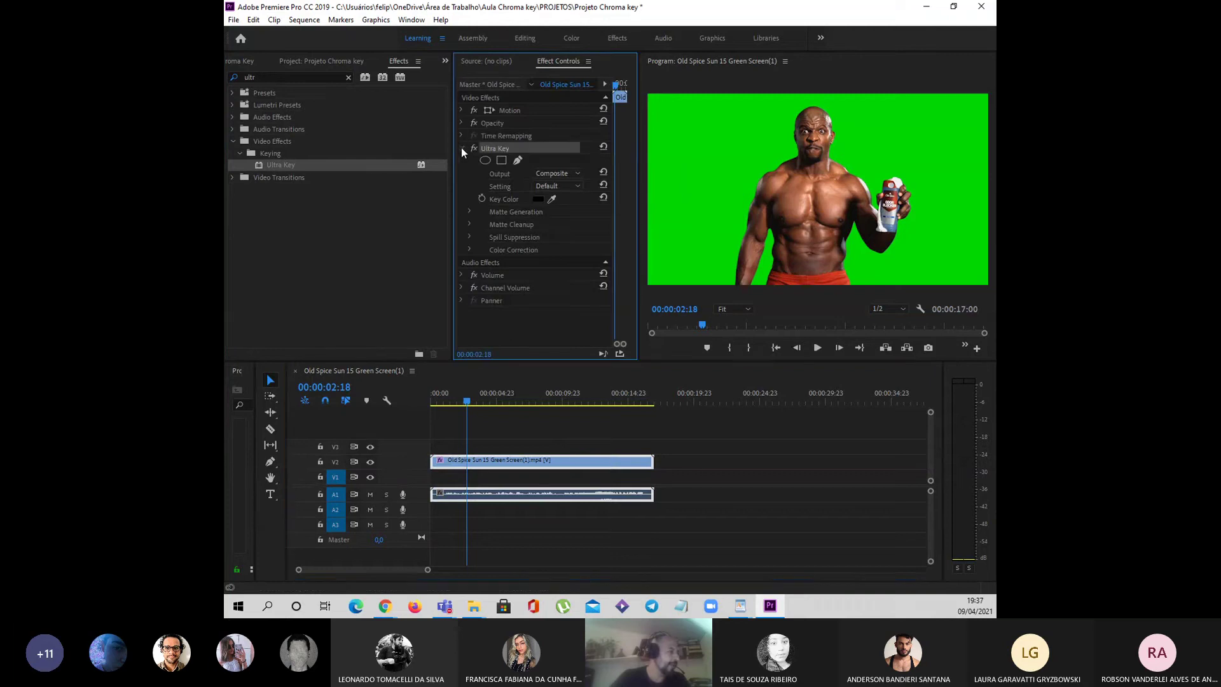
left_click(461, 147)
left_click(461, 149)
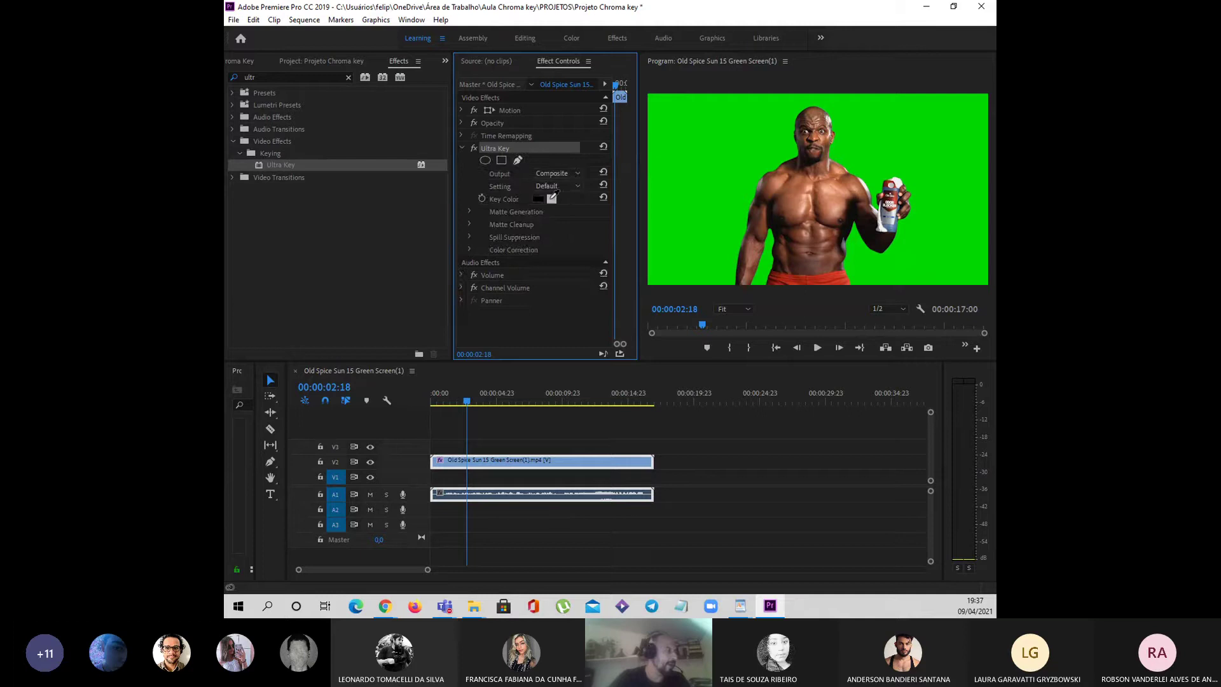
left_click(552, 199)
left_click(681, 124)
left_click(688, 119)
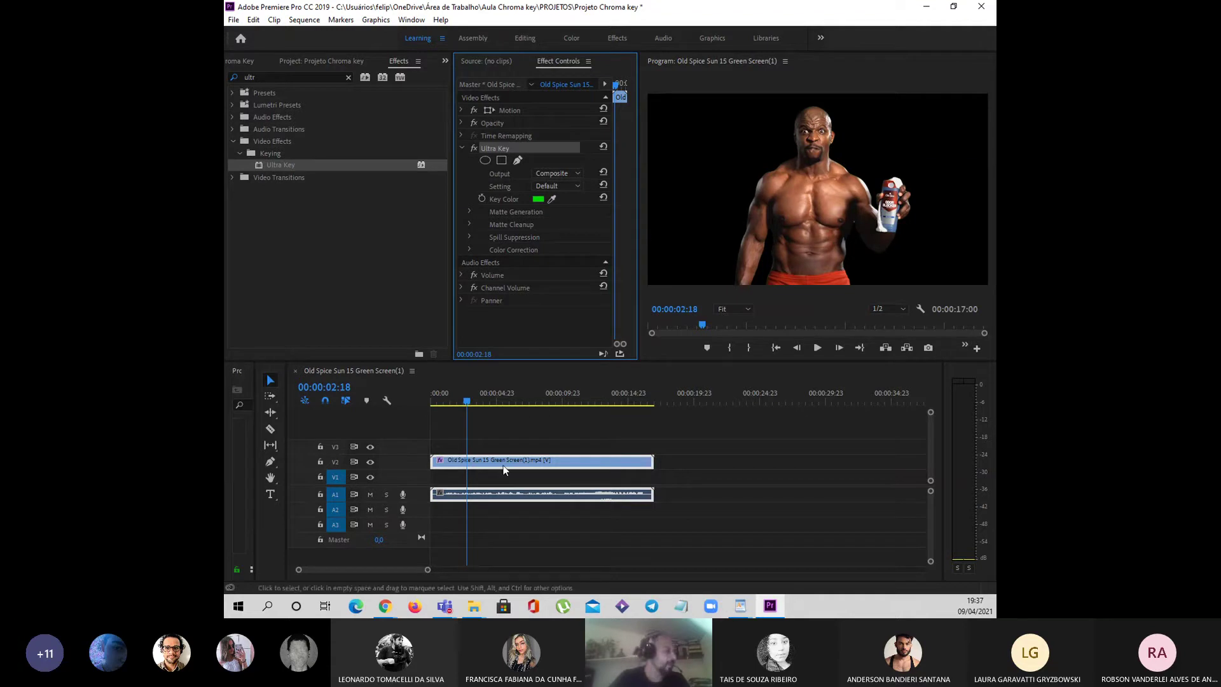
Place the Rússia Moscovo snowstorm clip on track V1 beneath the keyed Old Spice clip, starting at 00:00:00:00.
left_click_drag(467, 401, 425, 406)
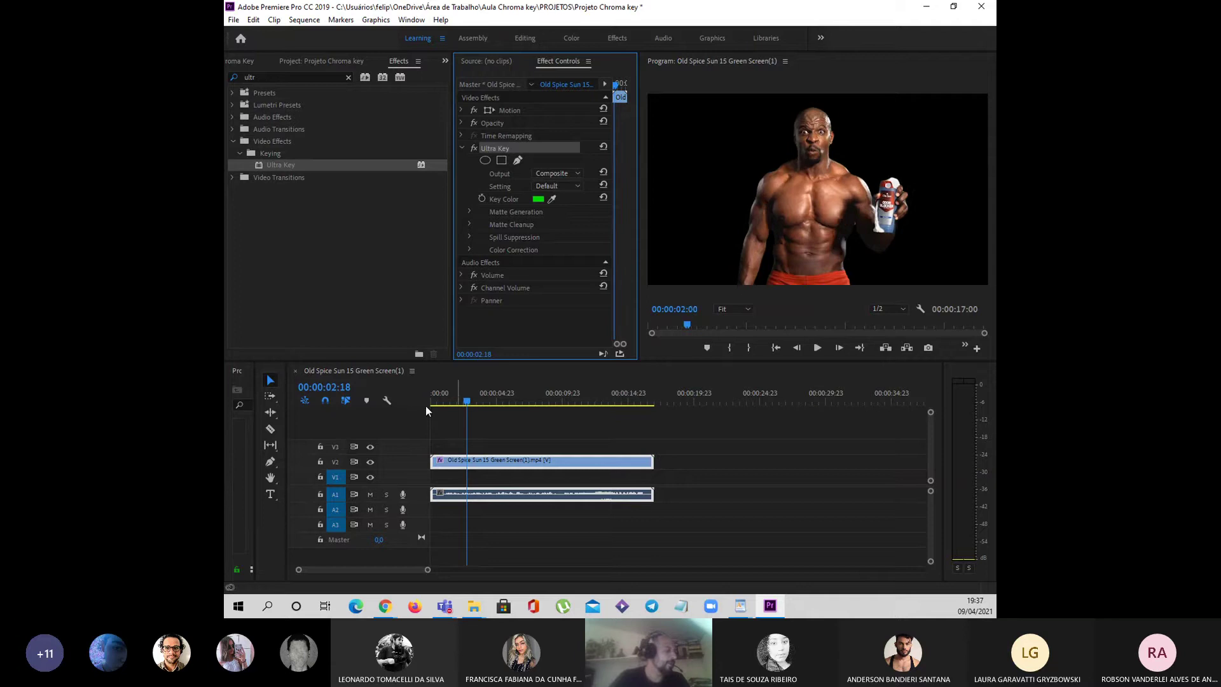
left_click(233, 61)
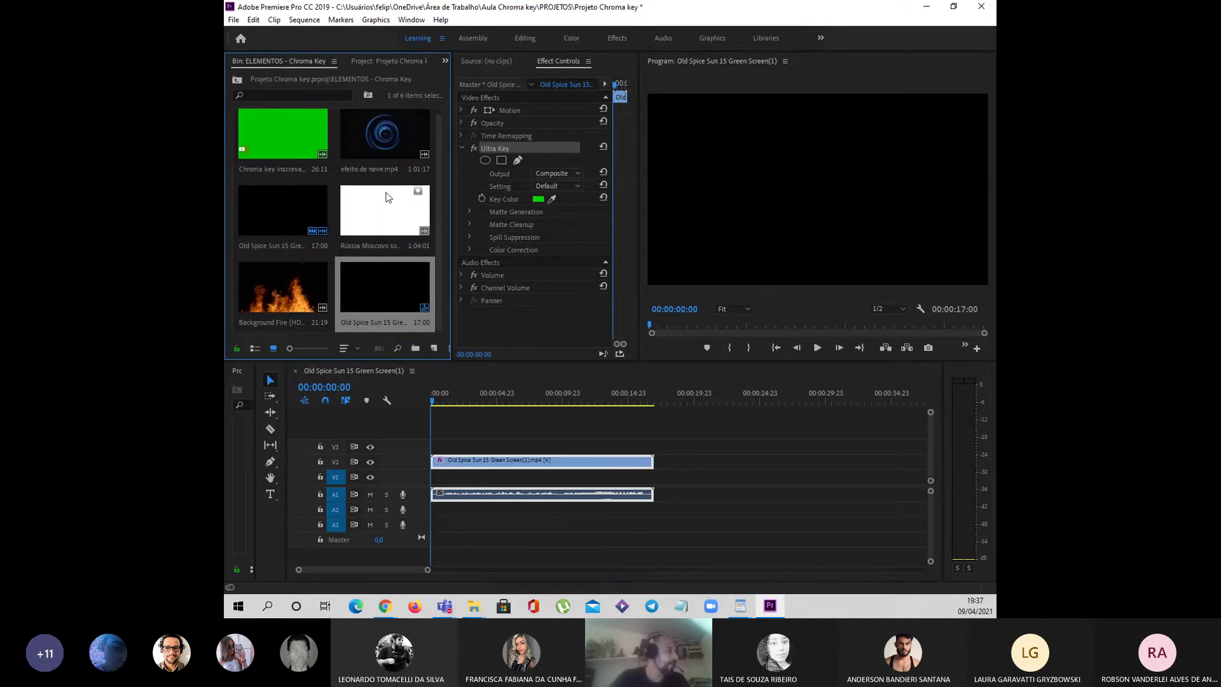
left_click_drag(388, 197, 425, 479)
left_click_drag(437, 403, 476, 404)
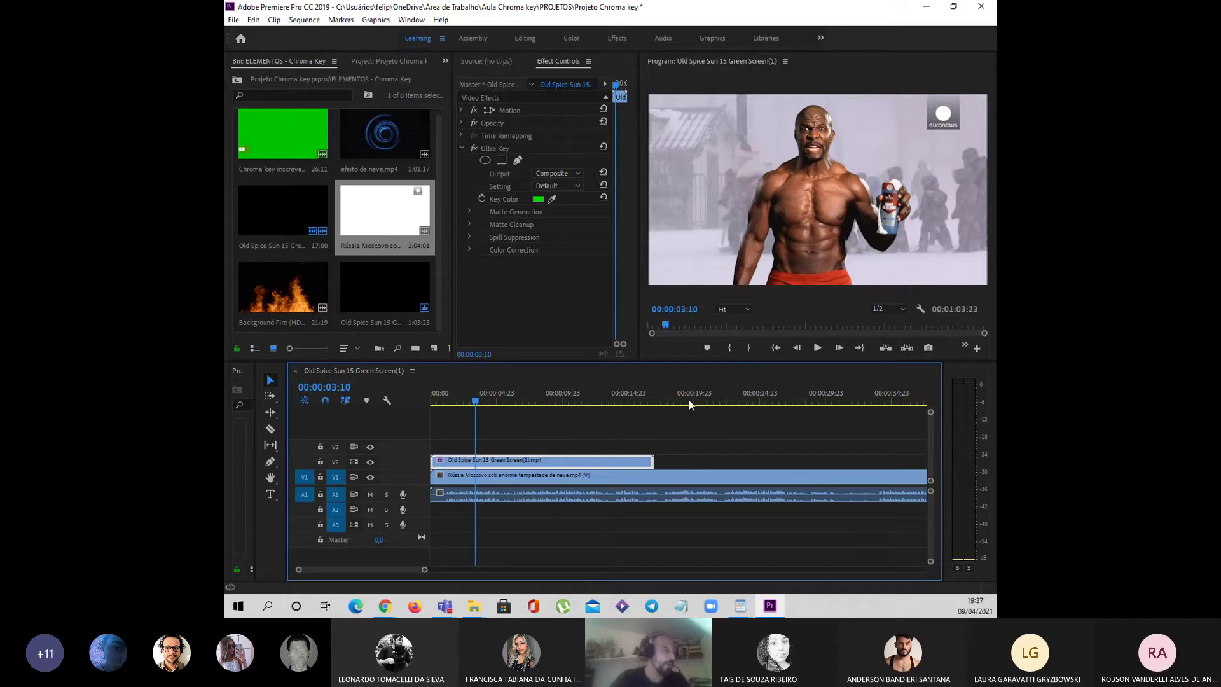
Set the Motion scale of the Rússia Moscovo clip on track V1 to 171.
right_click(571, 474)
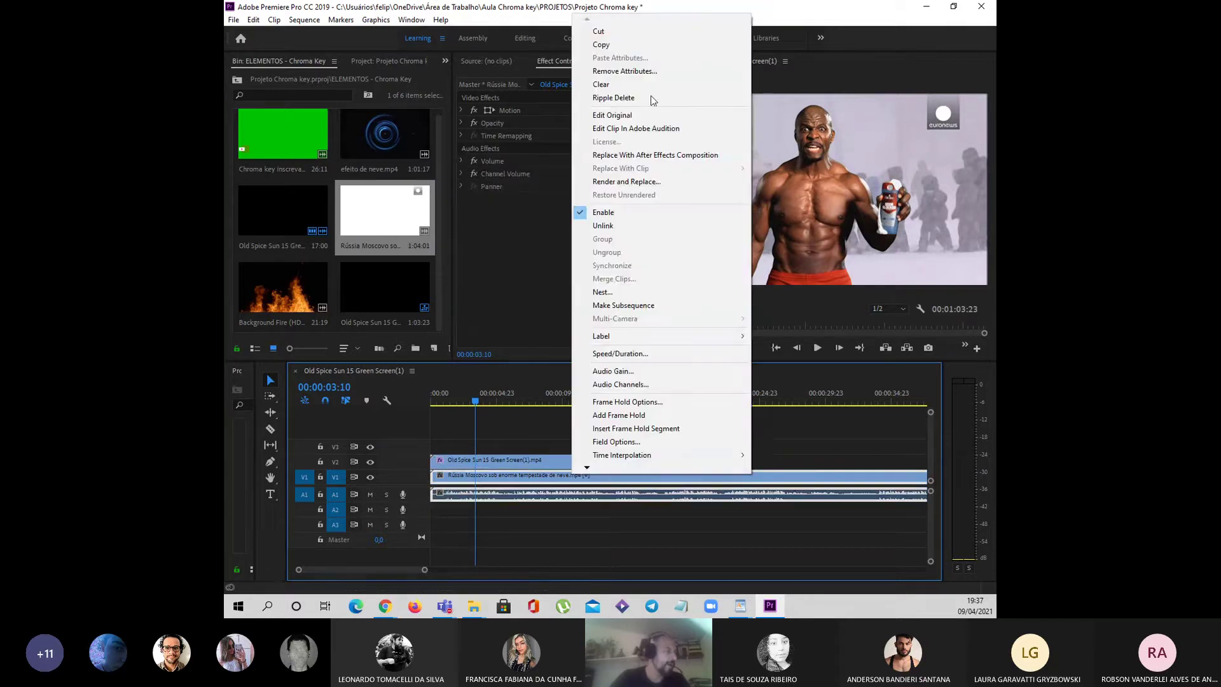
key("Escape")
left_click(551, 544)
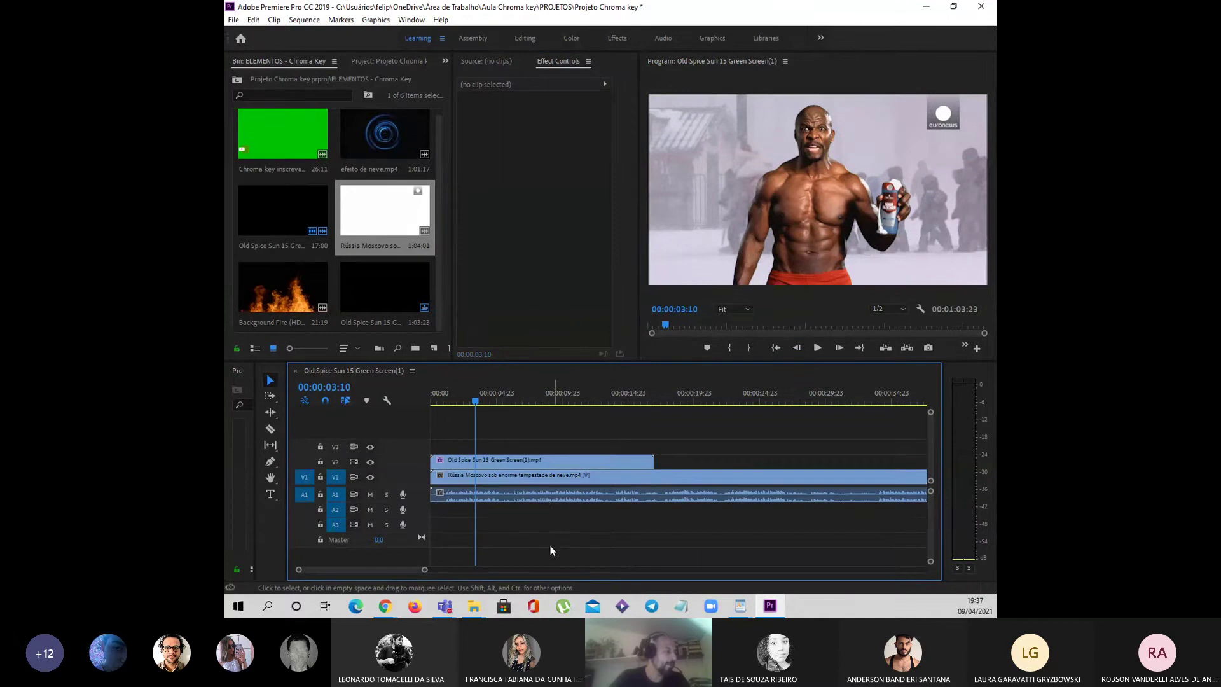
left_click(545, 477)
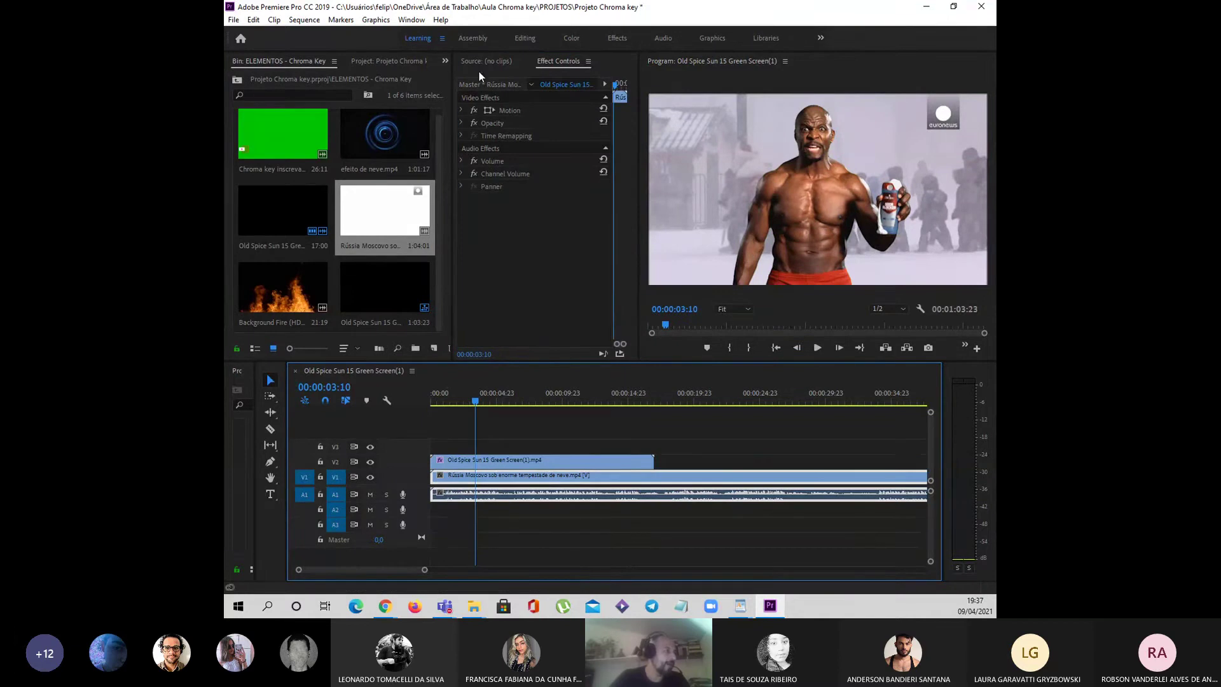
left_click(460, 109)
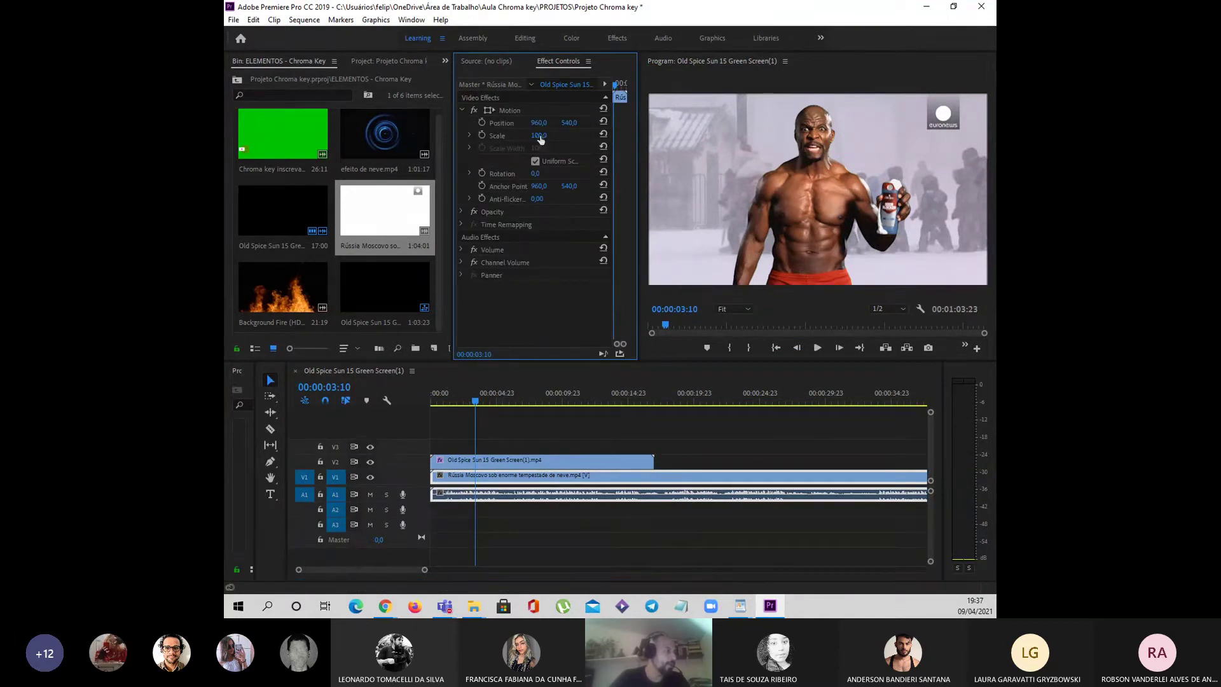
left_click_drag(540, 140, 546, 136)
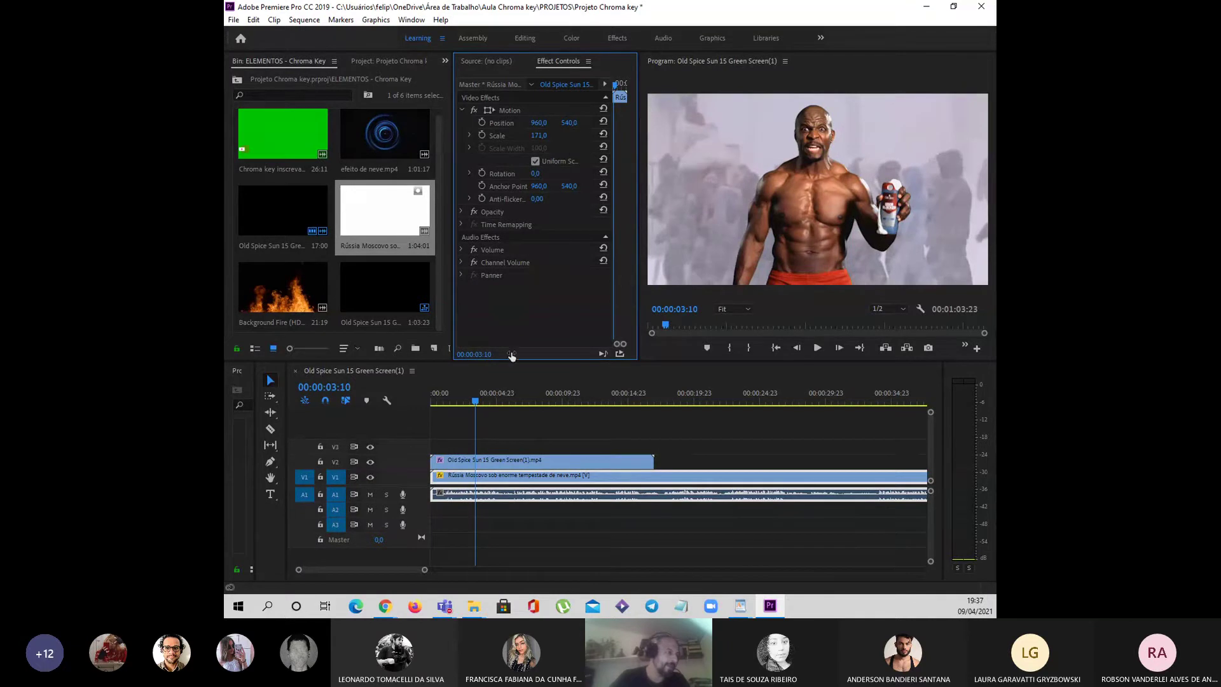
Play the sequence from the start to check the enlarged snow background behind the keyed man.
left_click(470, 416)
key("Home")
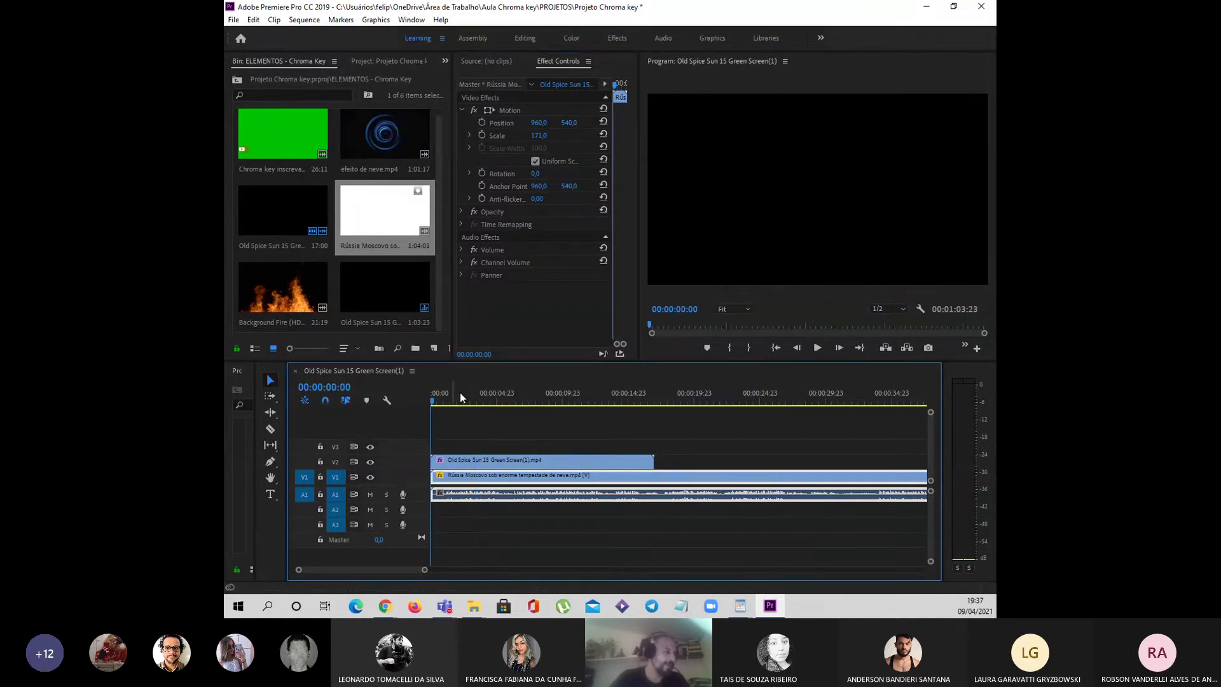
key("space")
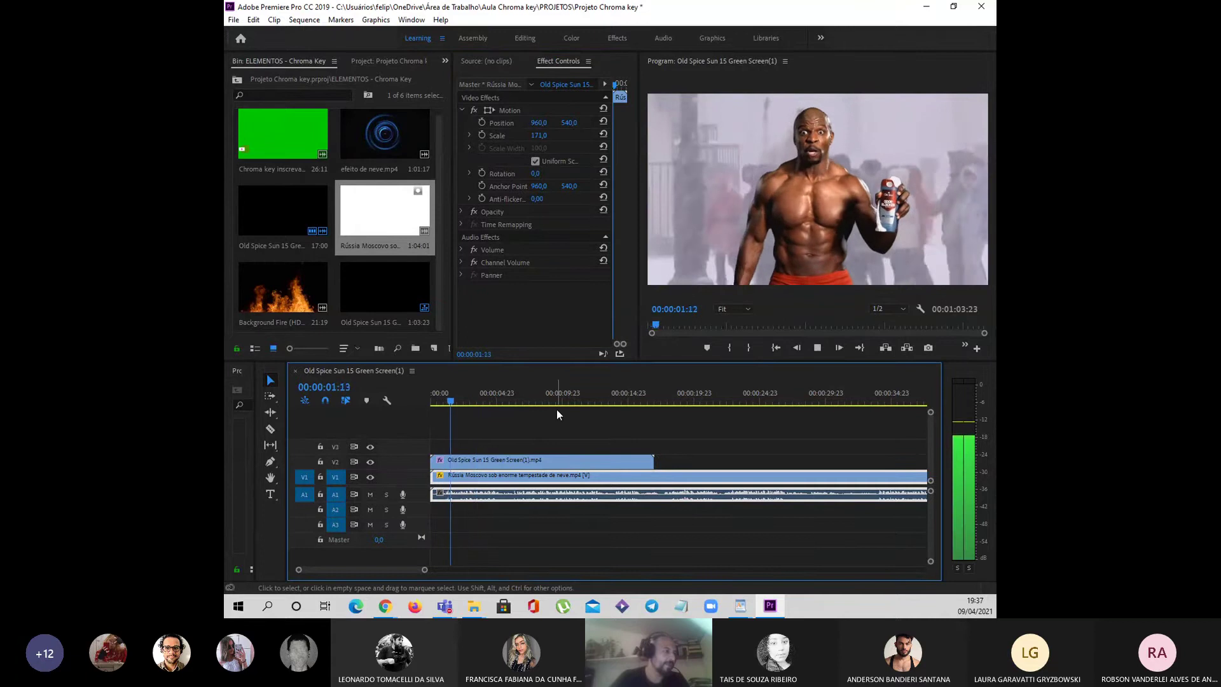
key("space")
Open the Old Spice source clip and place only its audio at the start of track A1.
right_click(537, 500)
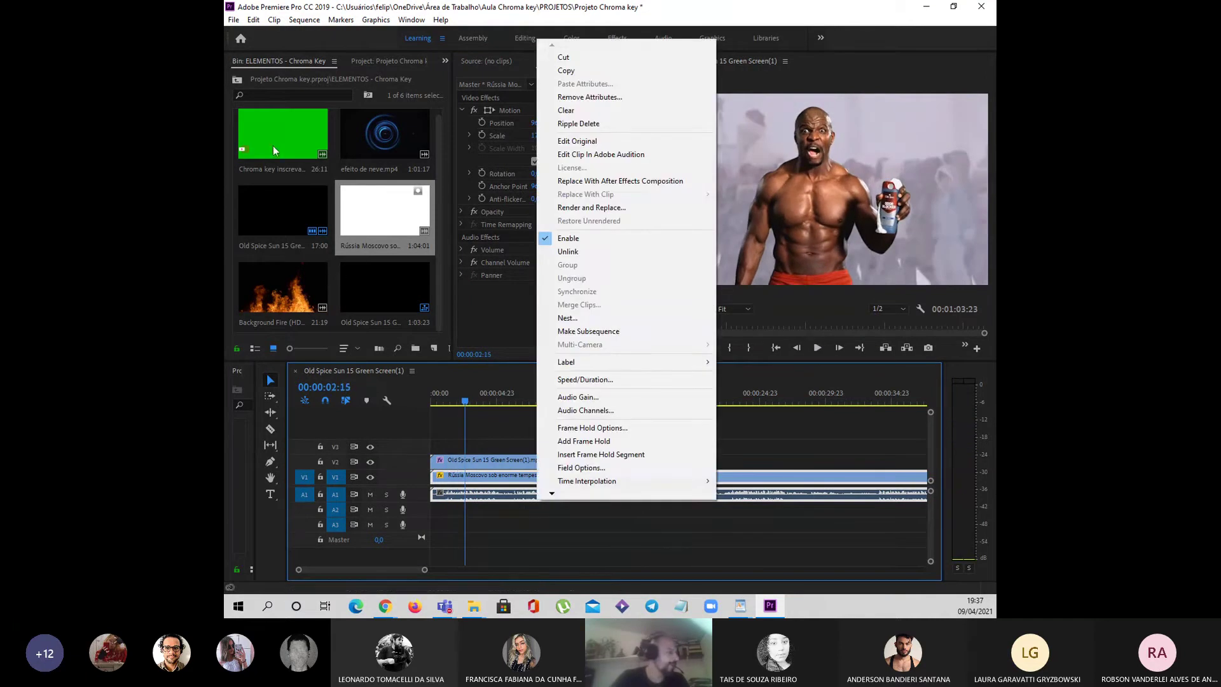
left_click(292, 207)
double_click(291, 208)
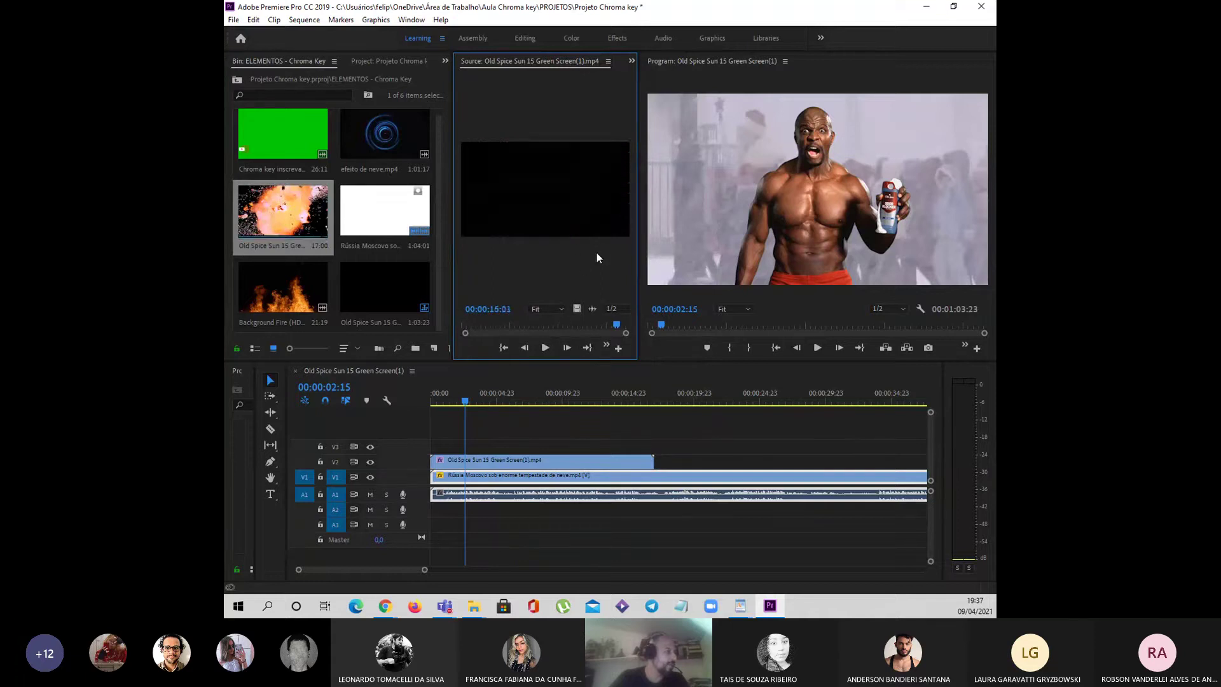
left_click_drag(589, 350, 444, 495)
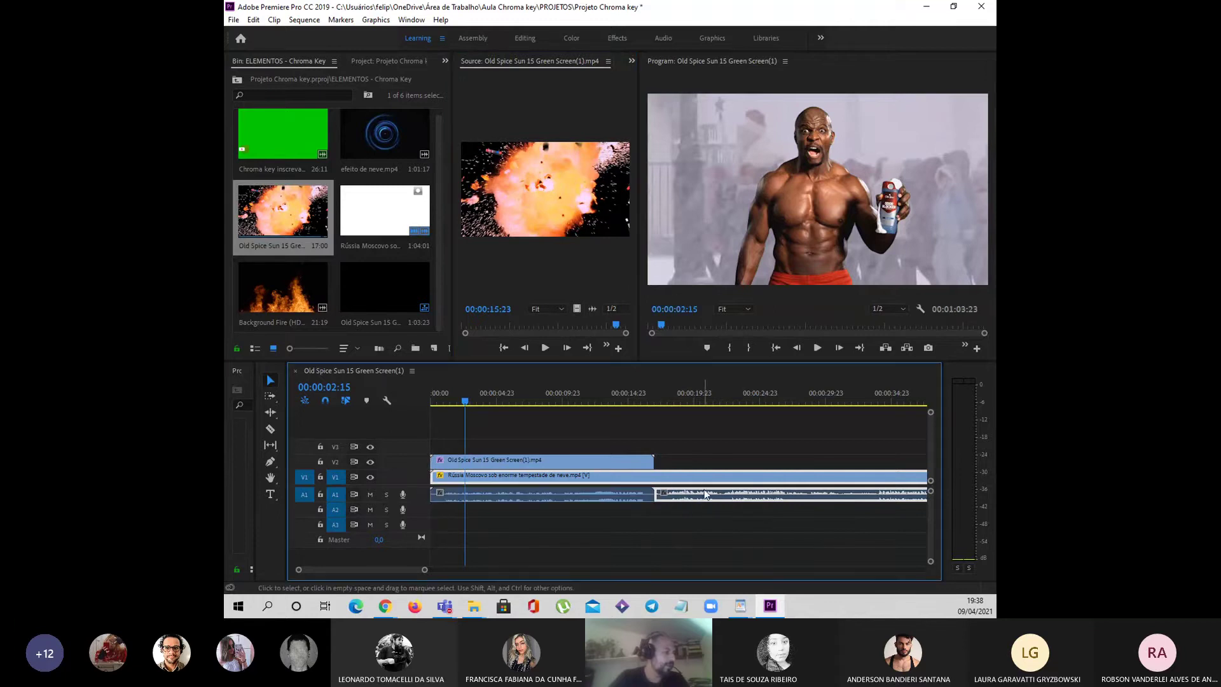
Unlink the Rússia Moscovo clip's remaining audio on track A1 from its video and delete that audio.
right_click(709, 497)
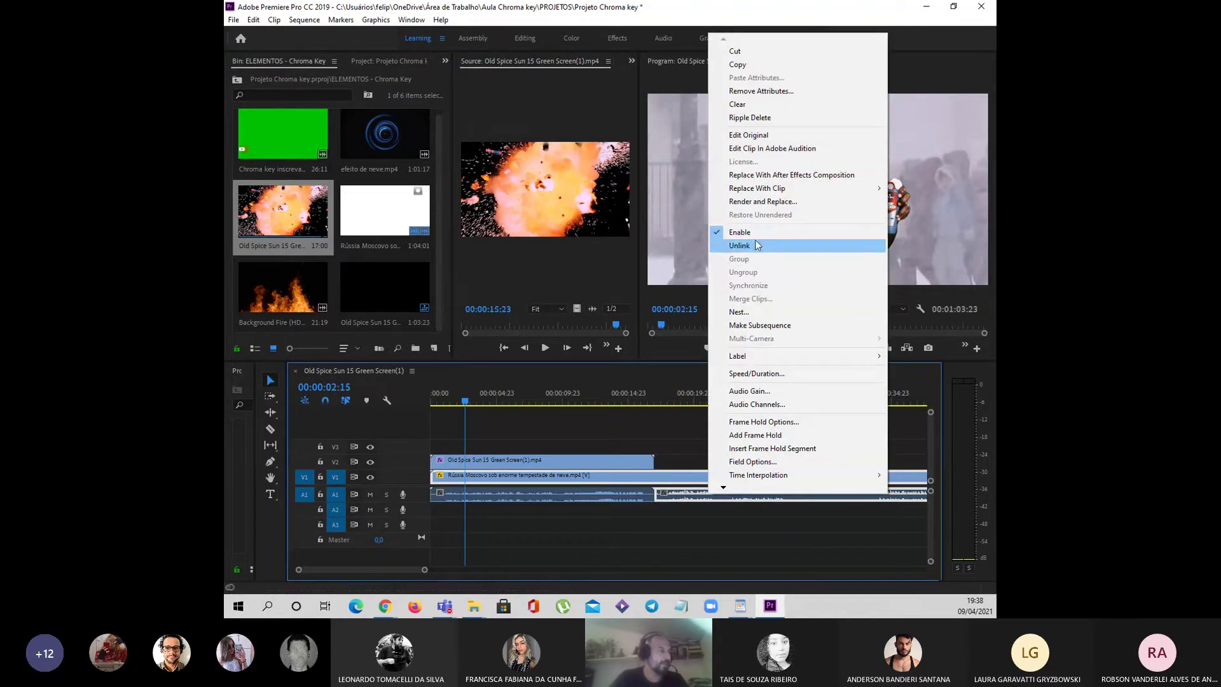
left_click(732, 247)
left_click(720, 497)
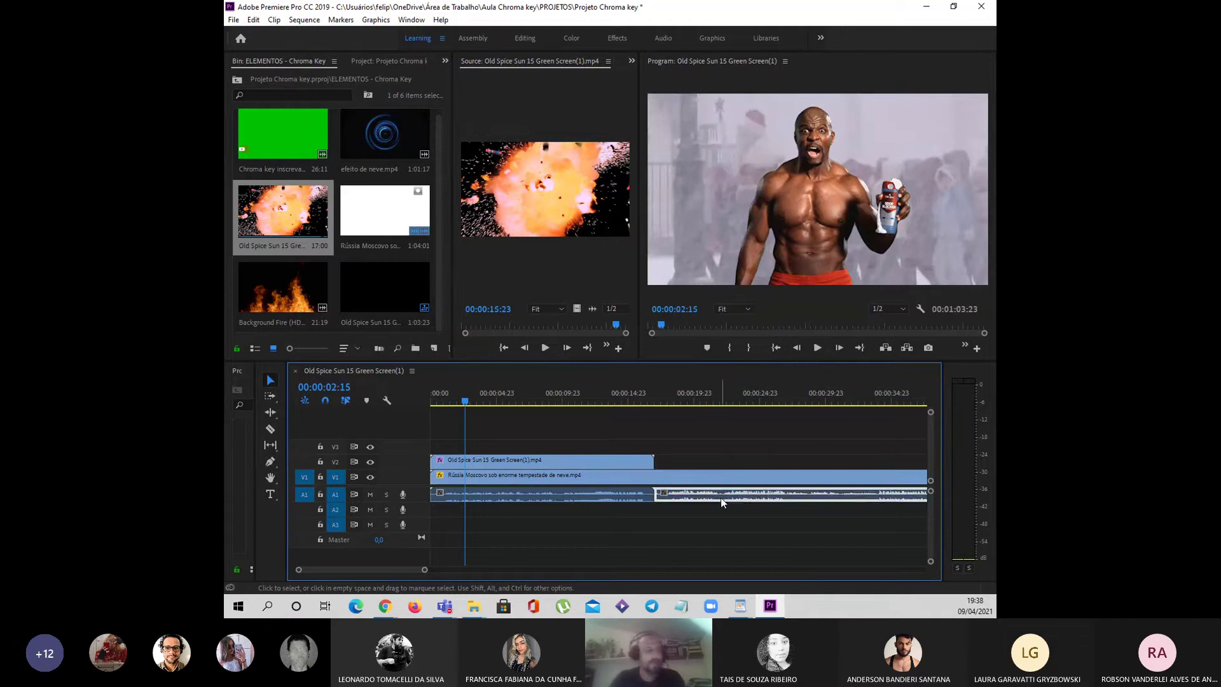
key("Delete")
Play from the start to the end of the first scene and trim the Rússia Moscovo clip to end at 00:00:06:20.
left_click_drag(468, 407, 431, 410)
key("space")
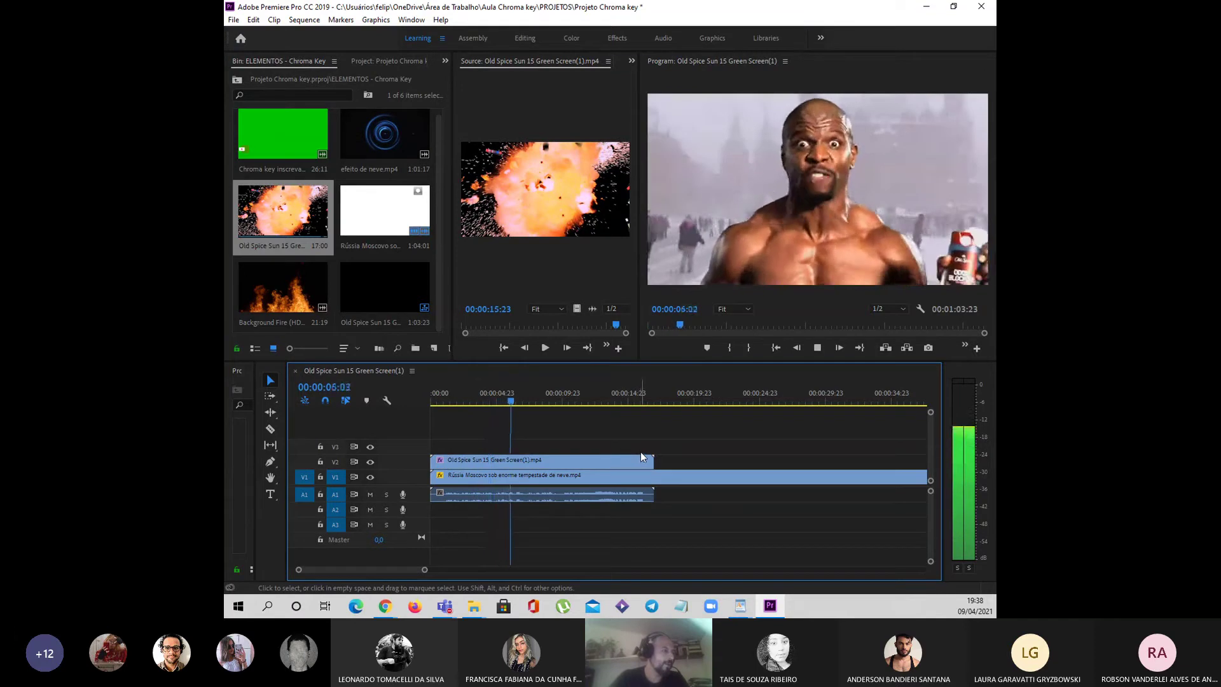
key("space")
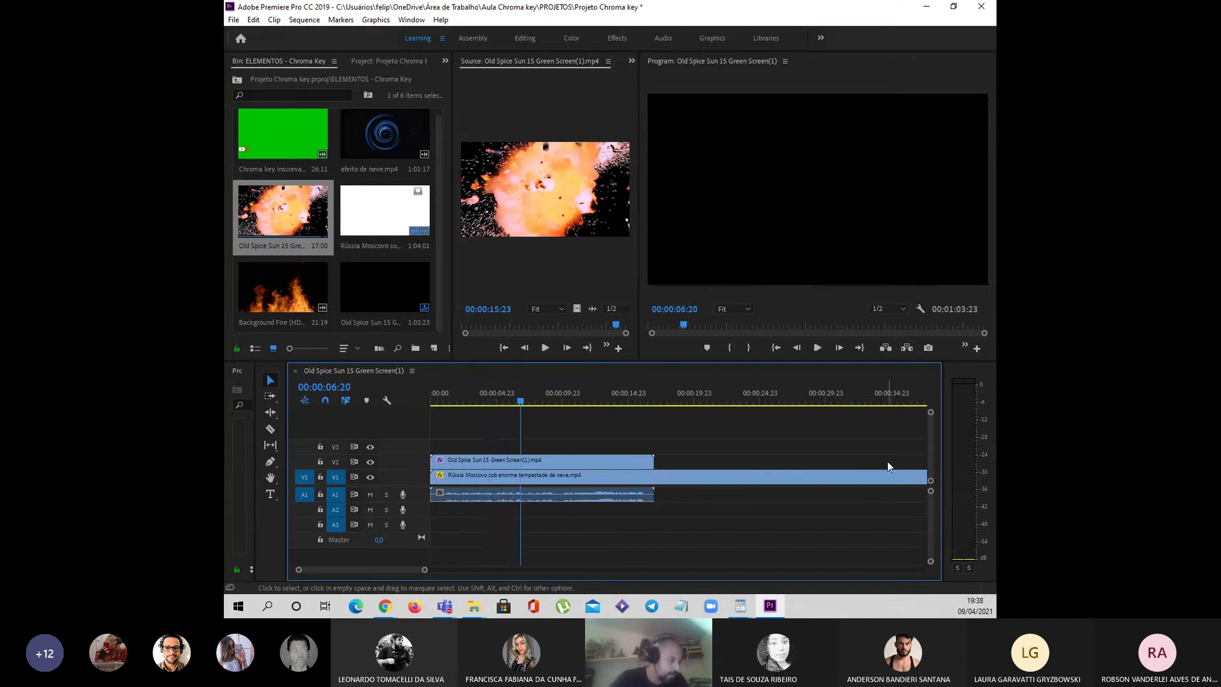
key("minus")
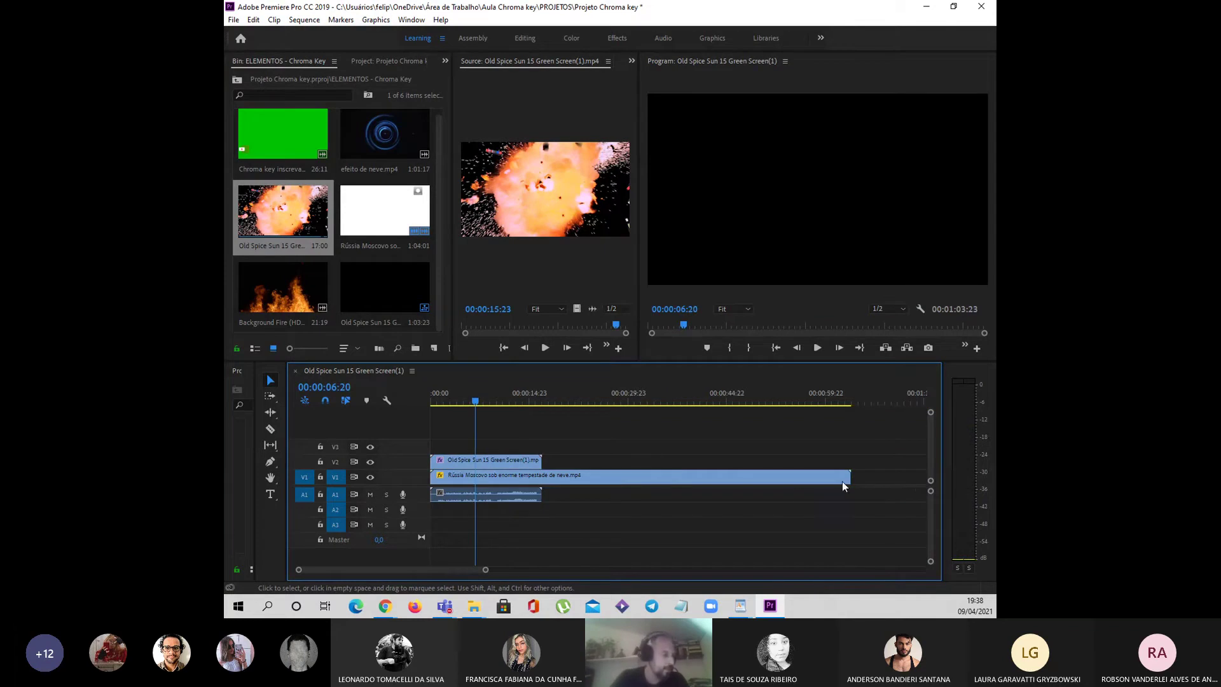
left_click_drag(847, 474, 475, 475)
Play the sequence on to 00:00:12:19 to find where the fire background should begin.
key("space")
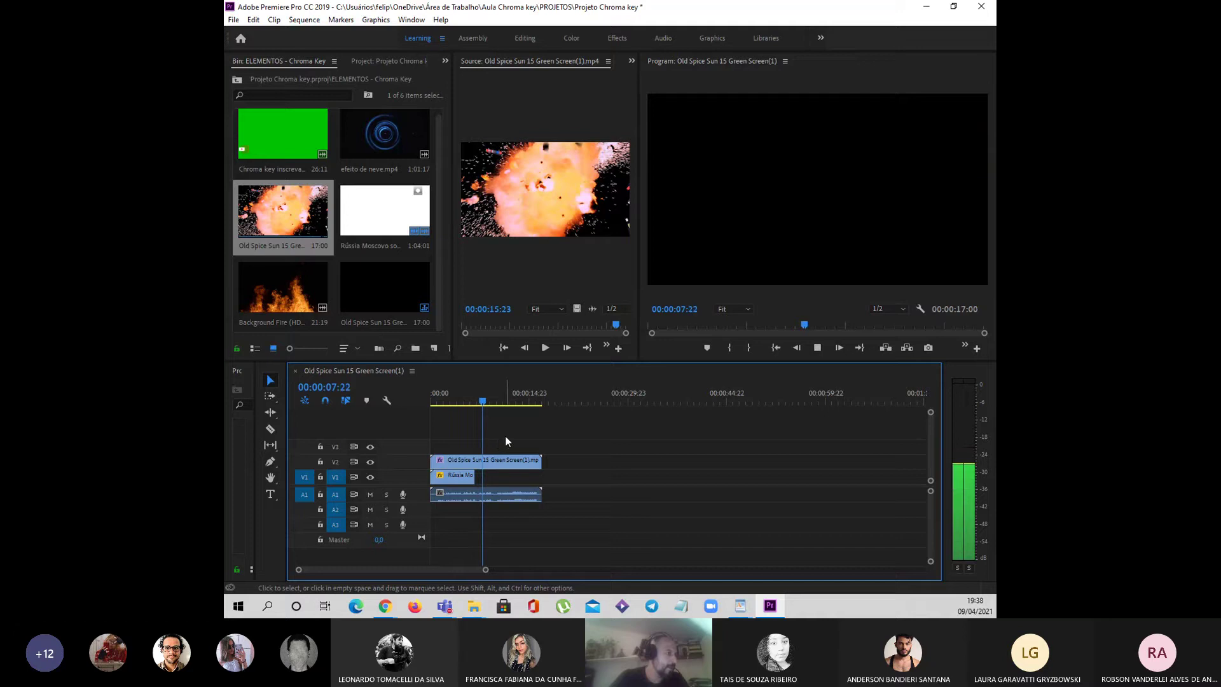
key("space")
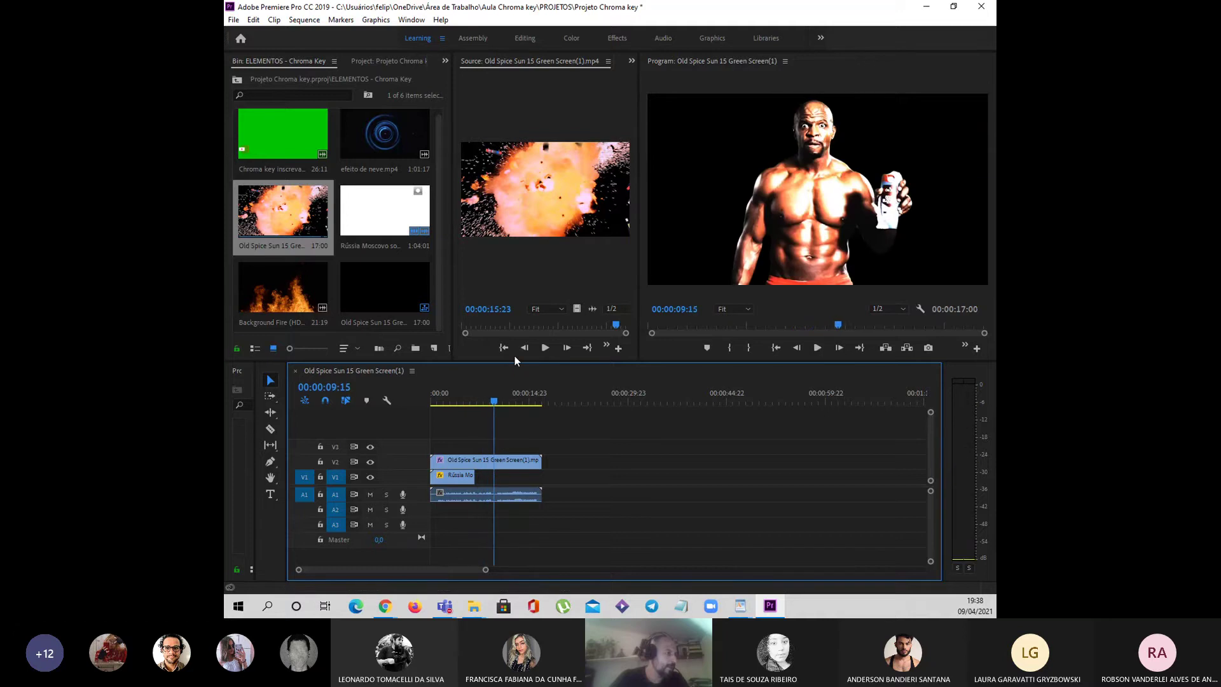
key("space")
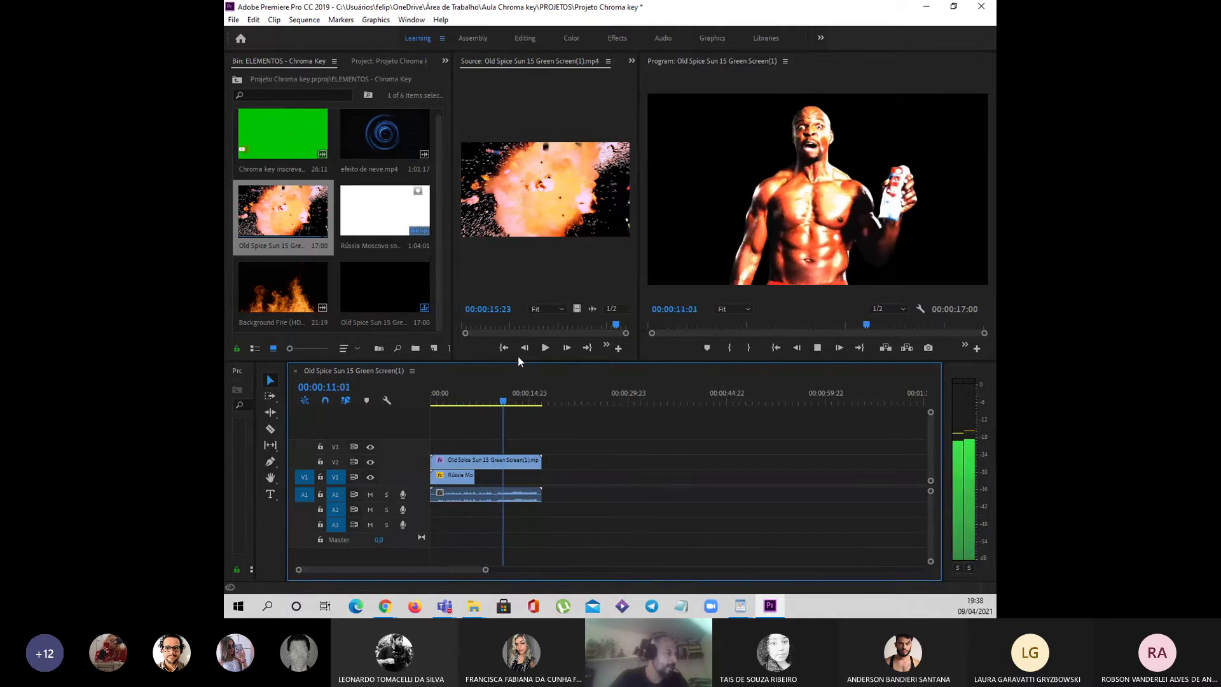
key("space")
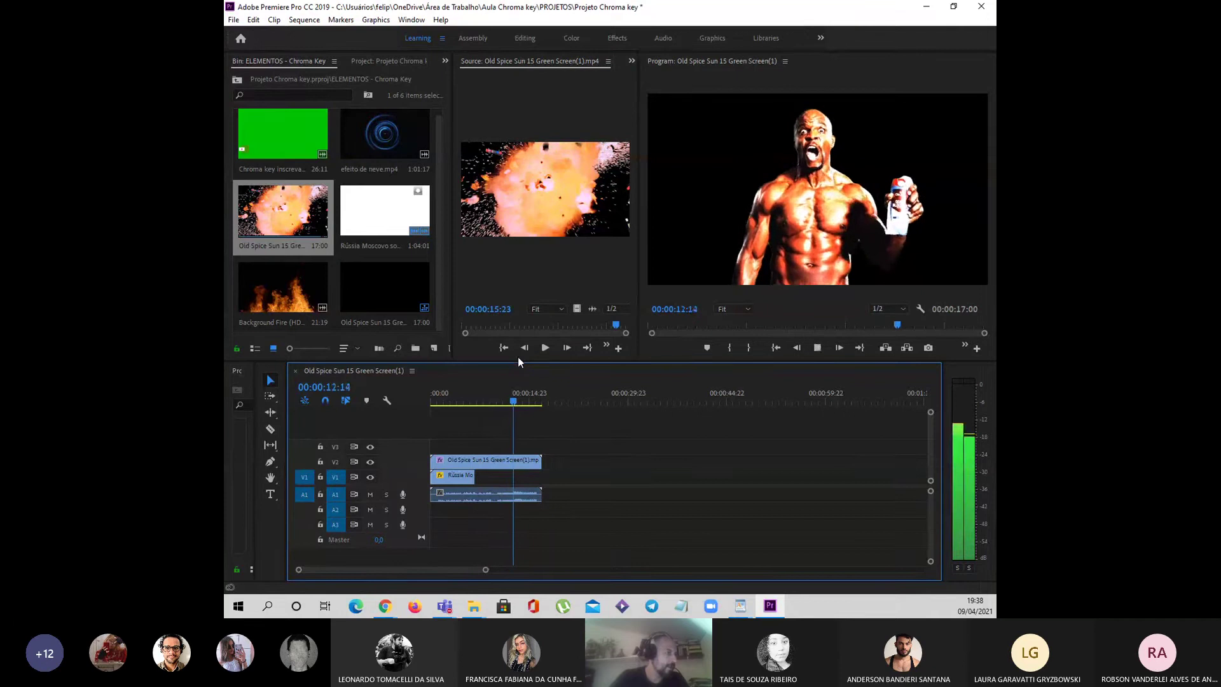
Try the Background Fire clip on tracks V1 and A1 at 00:00:12:19, preview it, and undo the placement.
left_click_drag(270, 283, 485, 305)
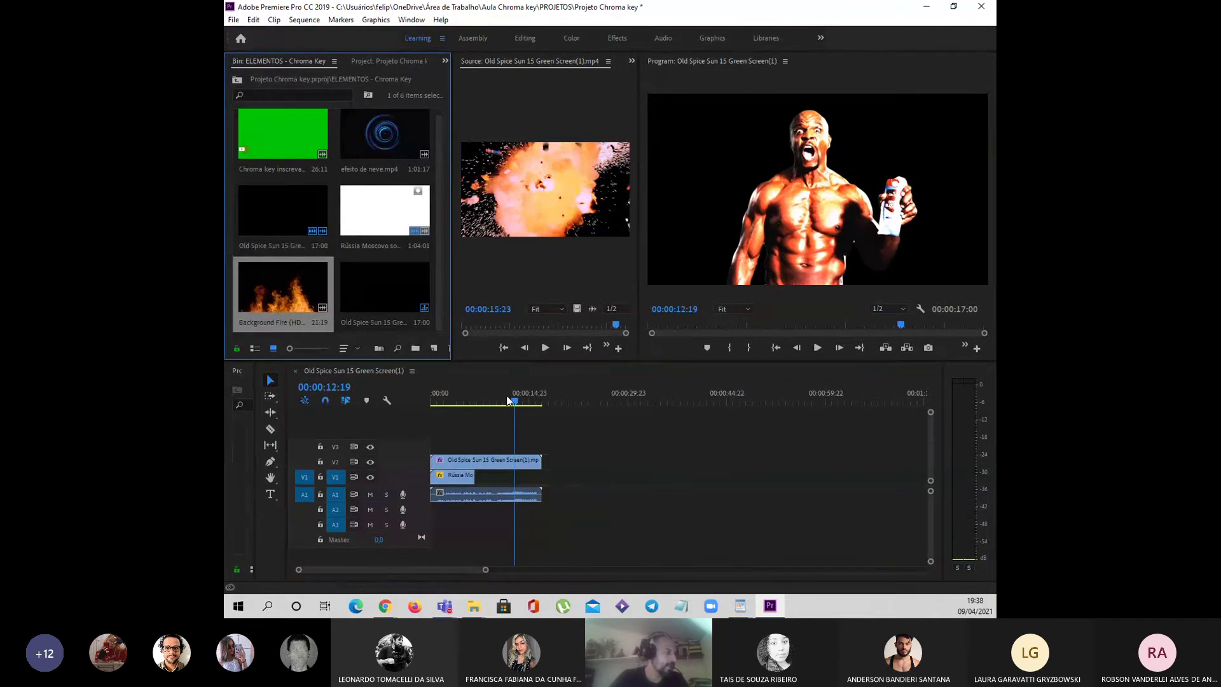
left_click_drag(509, 399, 516, 481)
key("space")
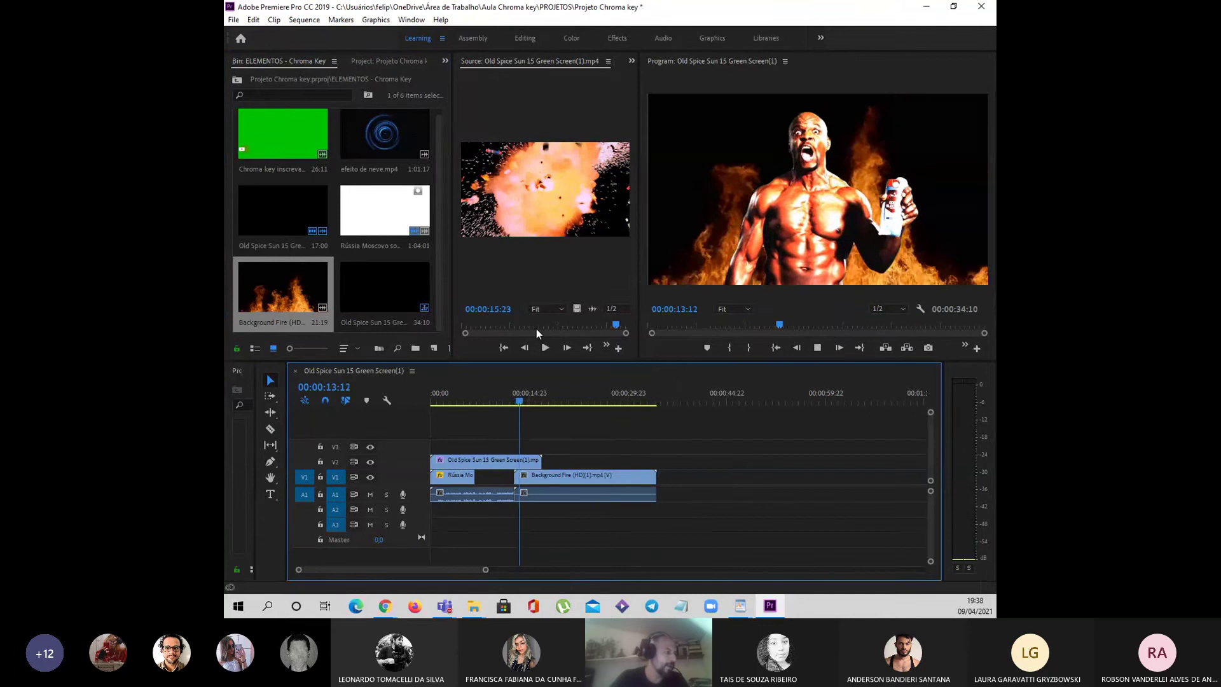
key("space")
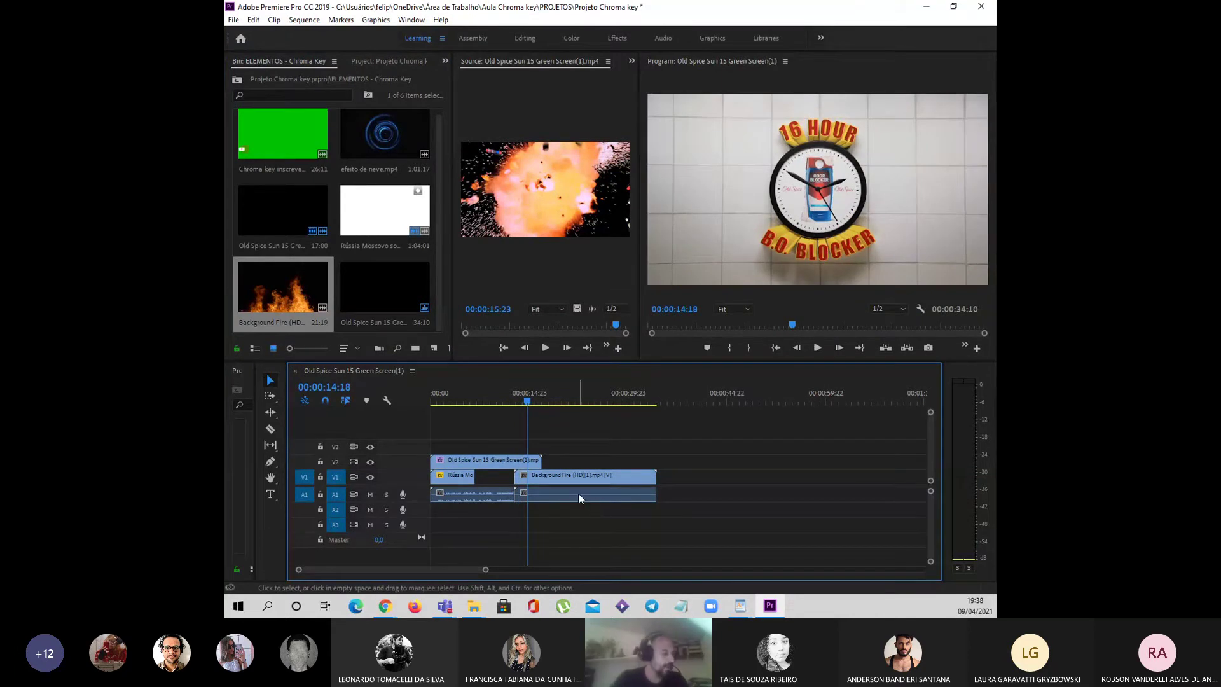
key("ctrl+z")
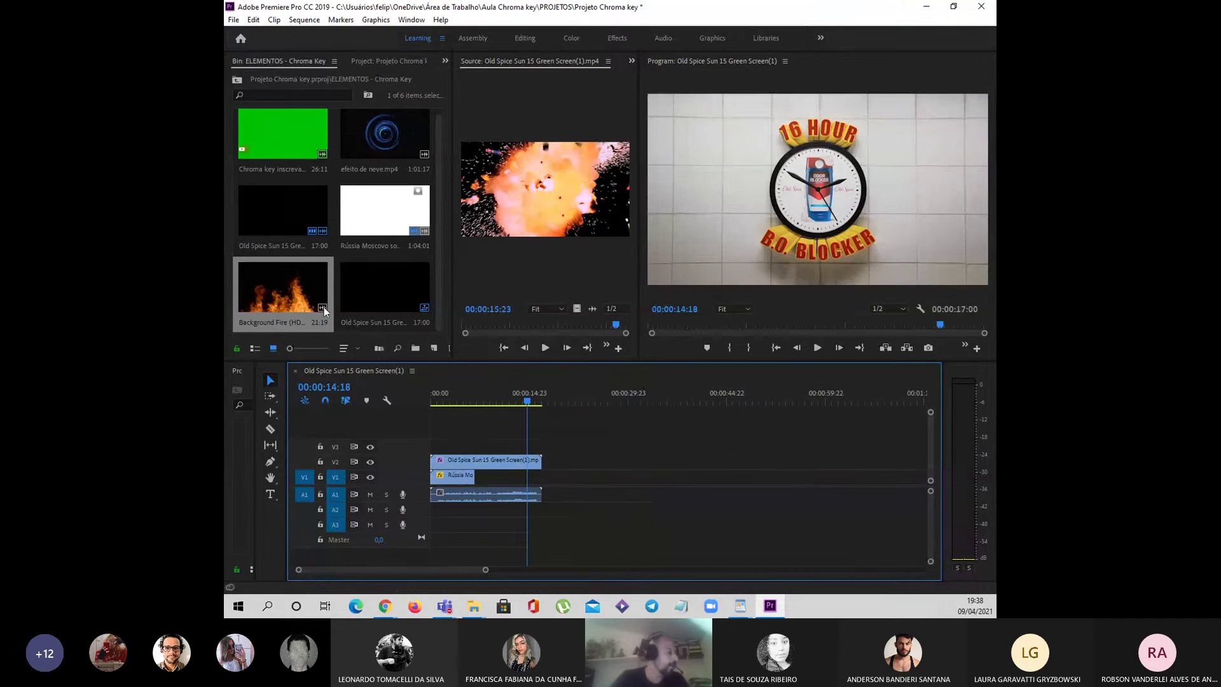
Place the Background Fire clip on V1 with its audio on A3, starting at 00:00:12:15 and trimmed to about two seconds.
left_click_drag(324, 310, 500, 402)
key("space")
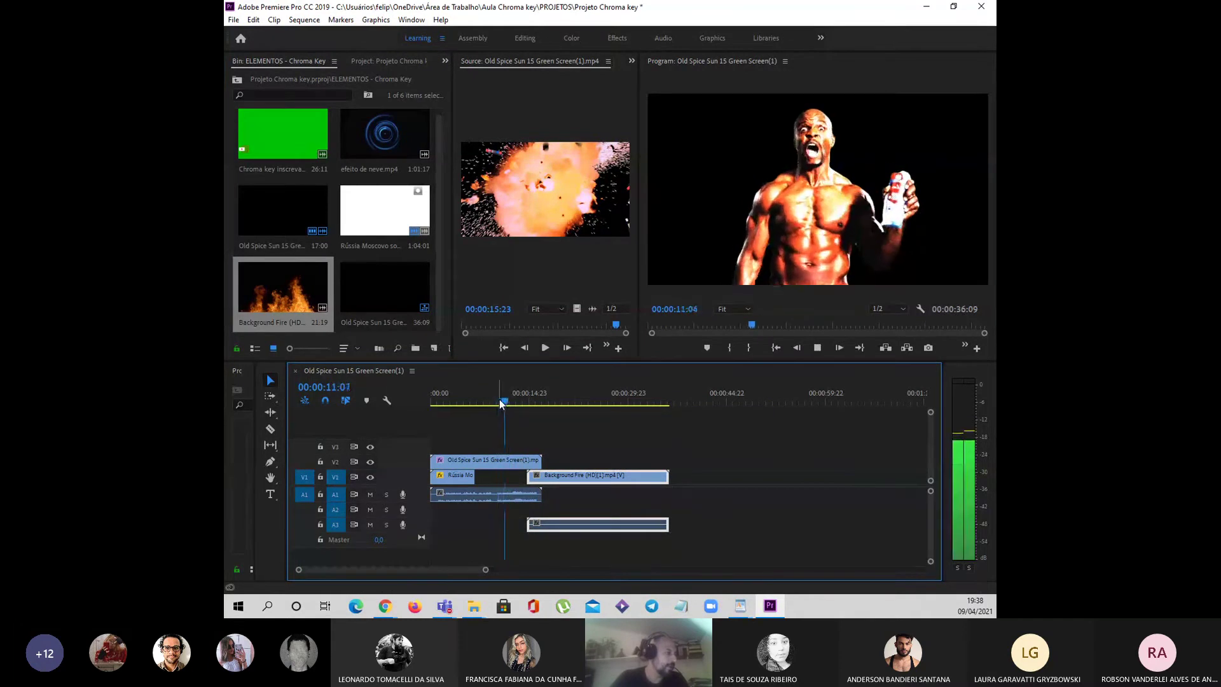
key("space")
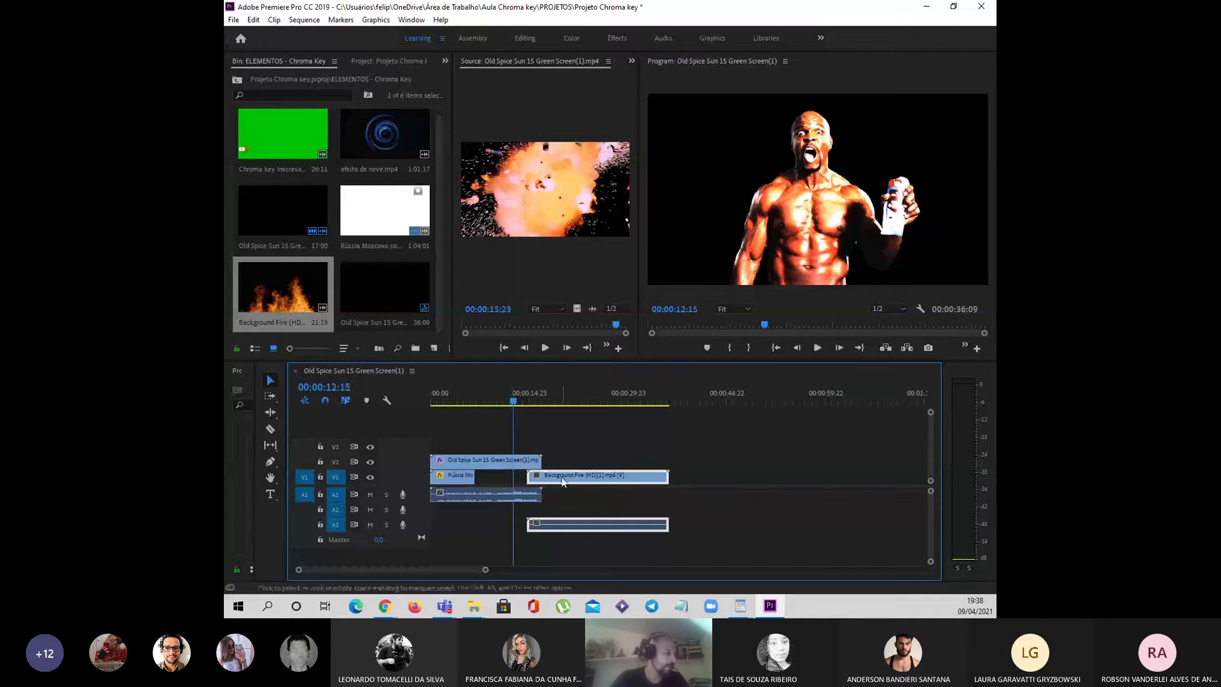
left_click_drag(565, 482, 526, 477)
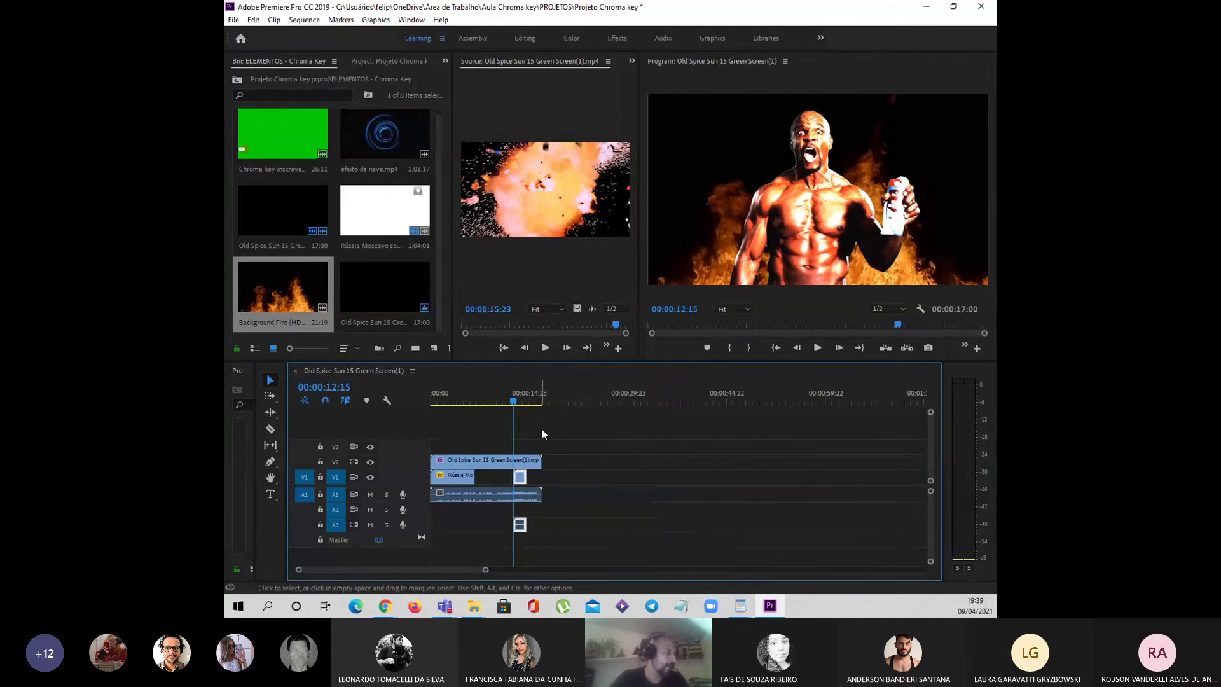
key("space")
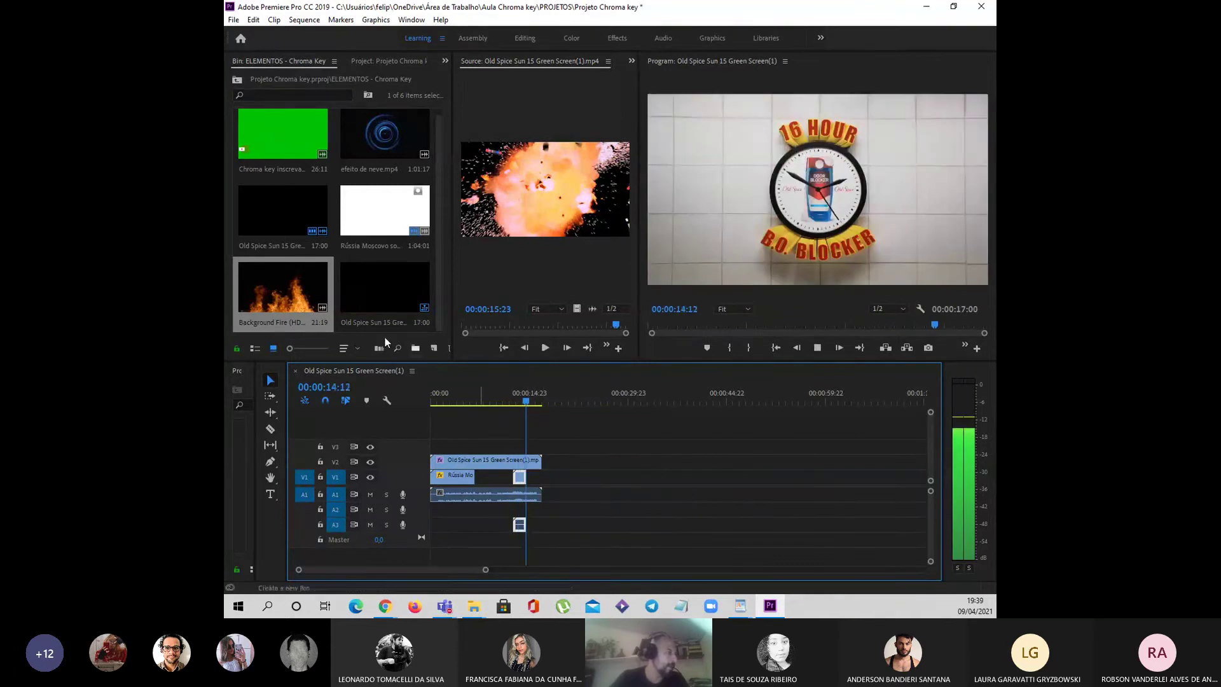
key("space")
Place efeito de neve.mp4 on track V2 after the Old Spice clip, with its audio on A2, and preview it at 00:00:31:17.
scroll(368, 151, "up", 1)
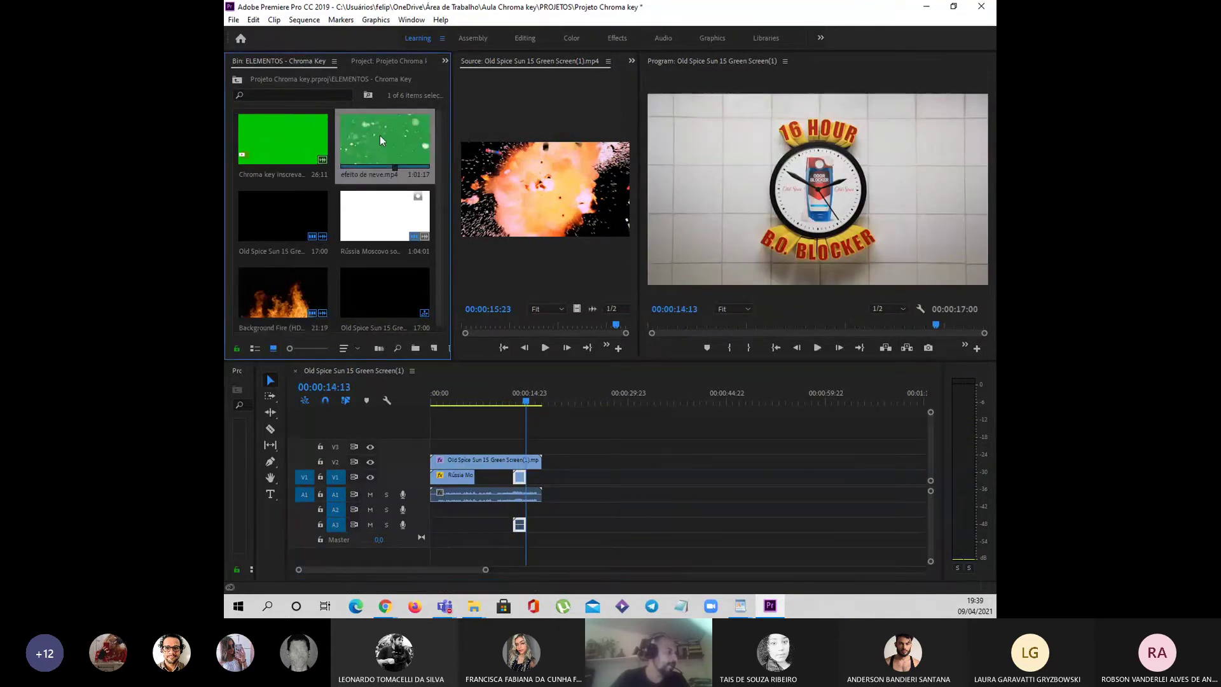
double_click(394, 137)
left_click_drag(380, 146, 584, 460)
left_click(641, 393)
left_click_drag(641, 395, 639, 395)
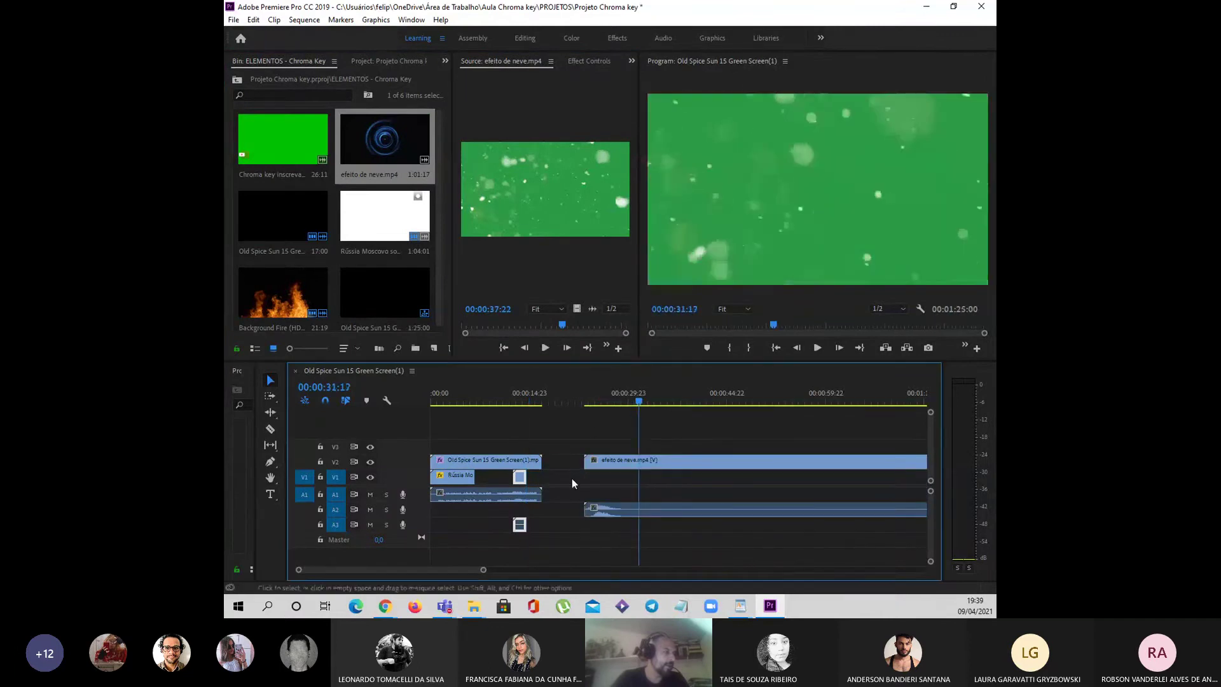
Trim the start of efeito de neve.mp4, move it to the sequence start on V3, and trim its end to match the Rússia background at 00:00:06:12.
left_click_drag(586, 459, 627, 459)
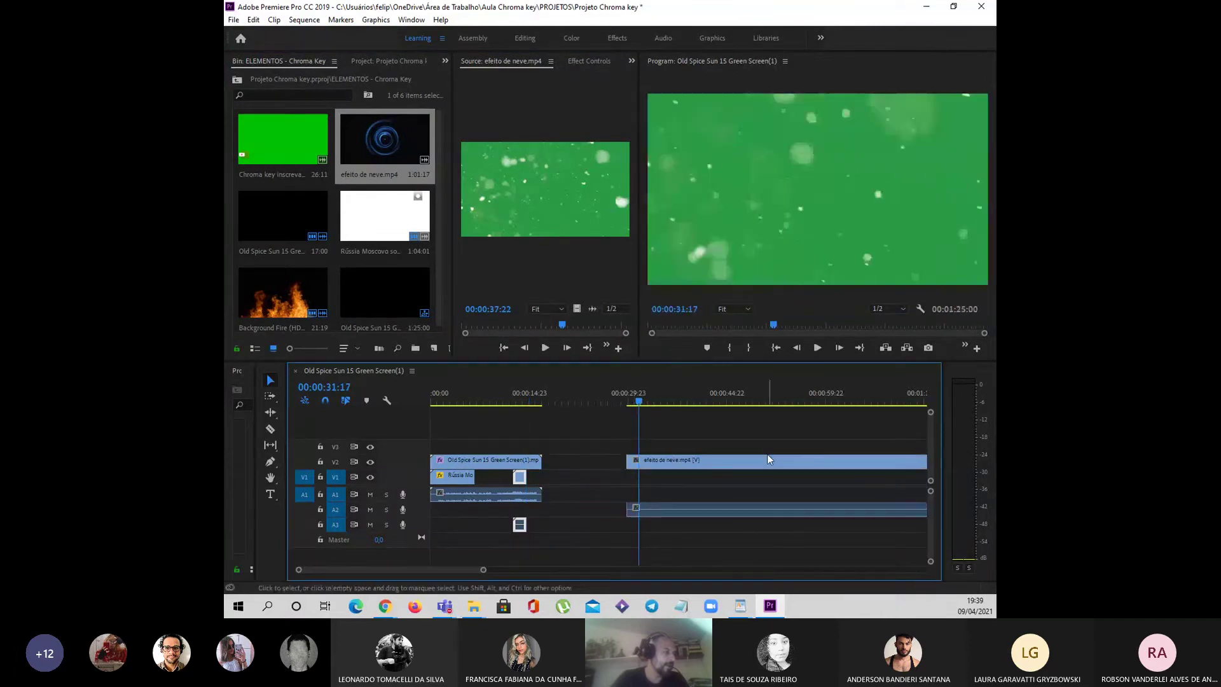
left_click_drag(725, 459, 529, 444)
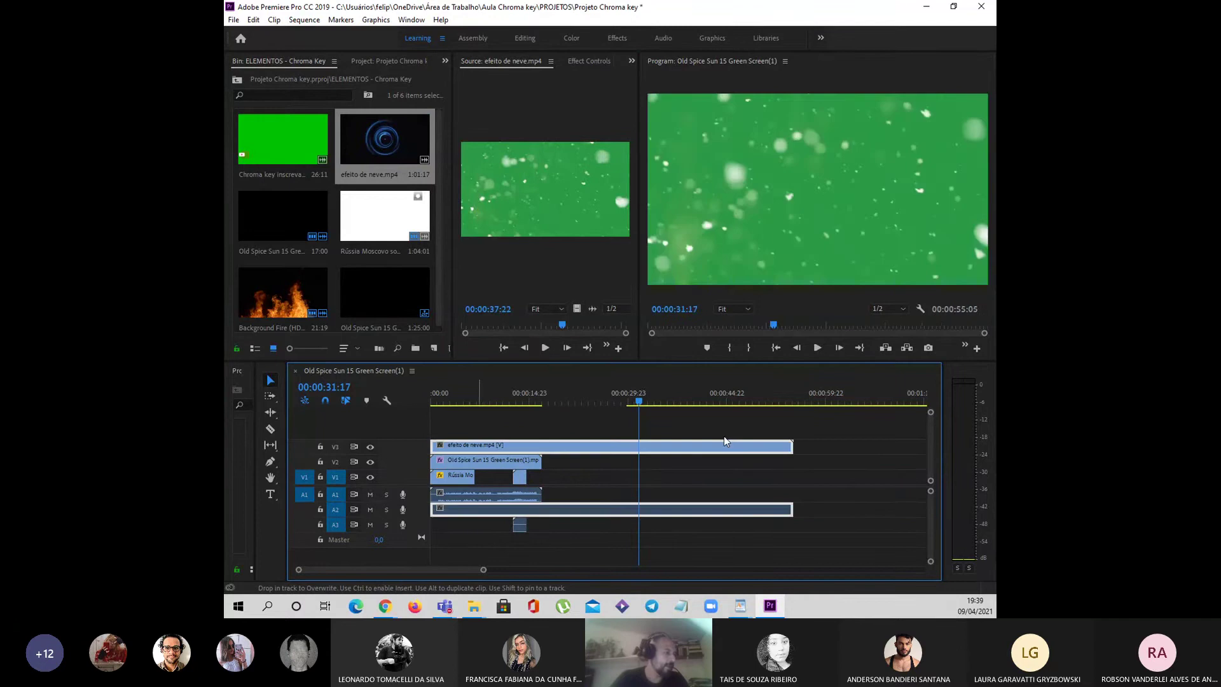
left_click_drag(789, 445, 501, 448)
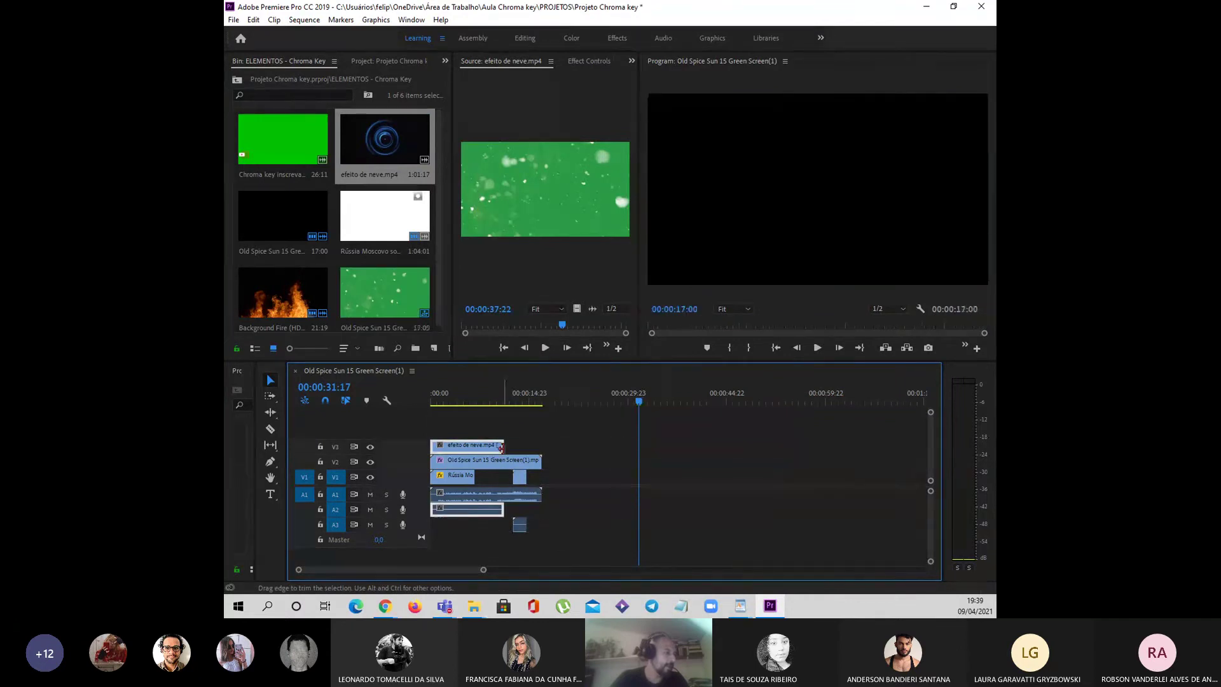
left_click(486, 402)
left_click_drag(482, 406, 473, 443)
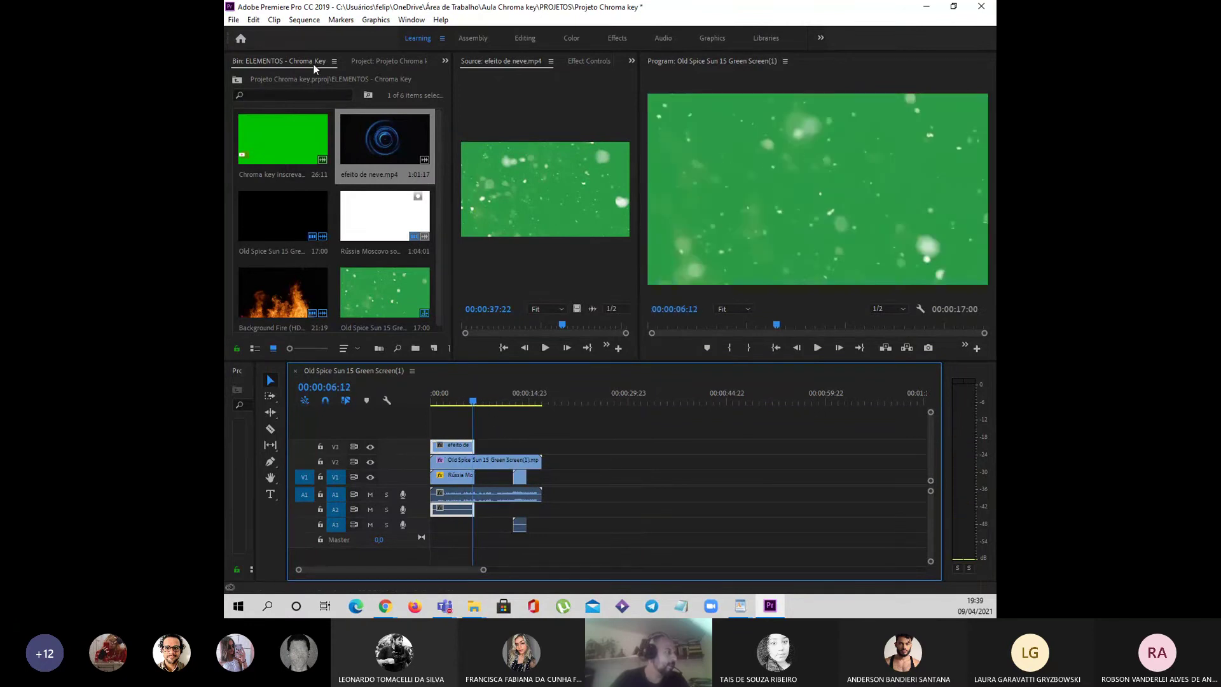
Apply the Ultra Key effect to the efeito de neve.mp4 clip on track V3.
left_click(376, 61)
left_click(267, 60)
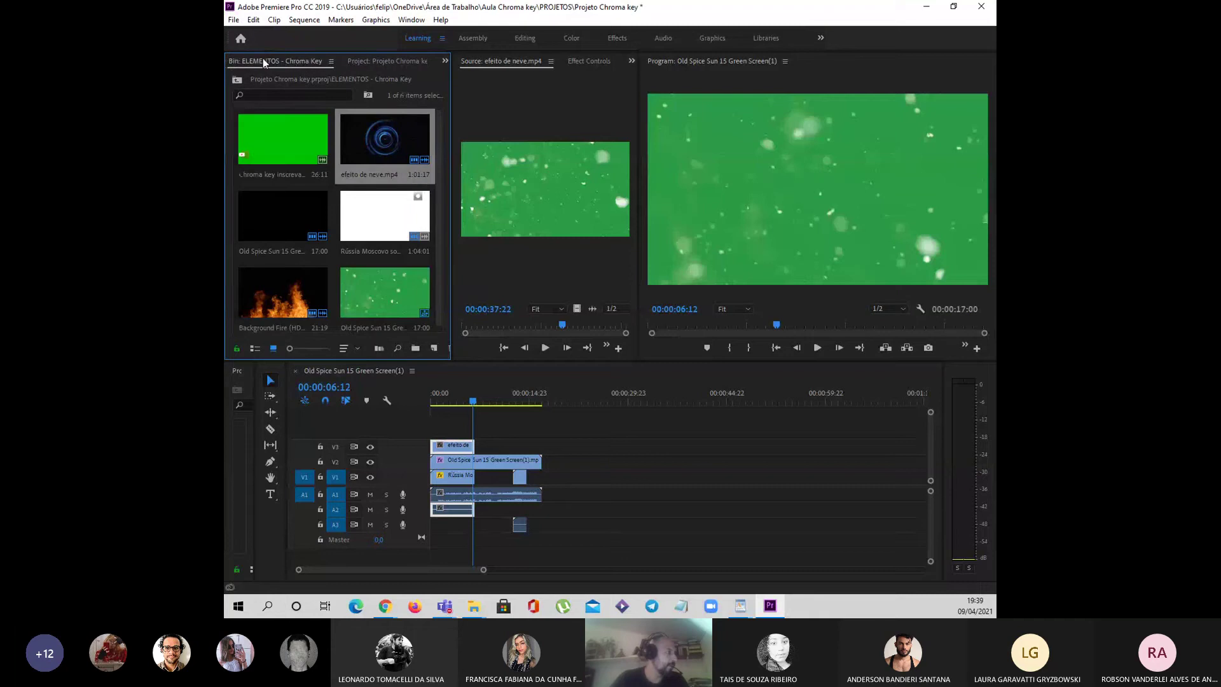
left_click(445, 60)
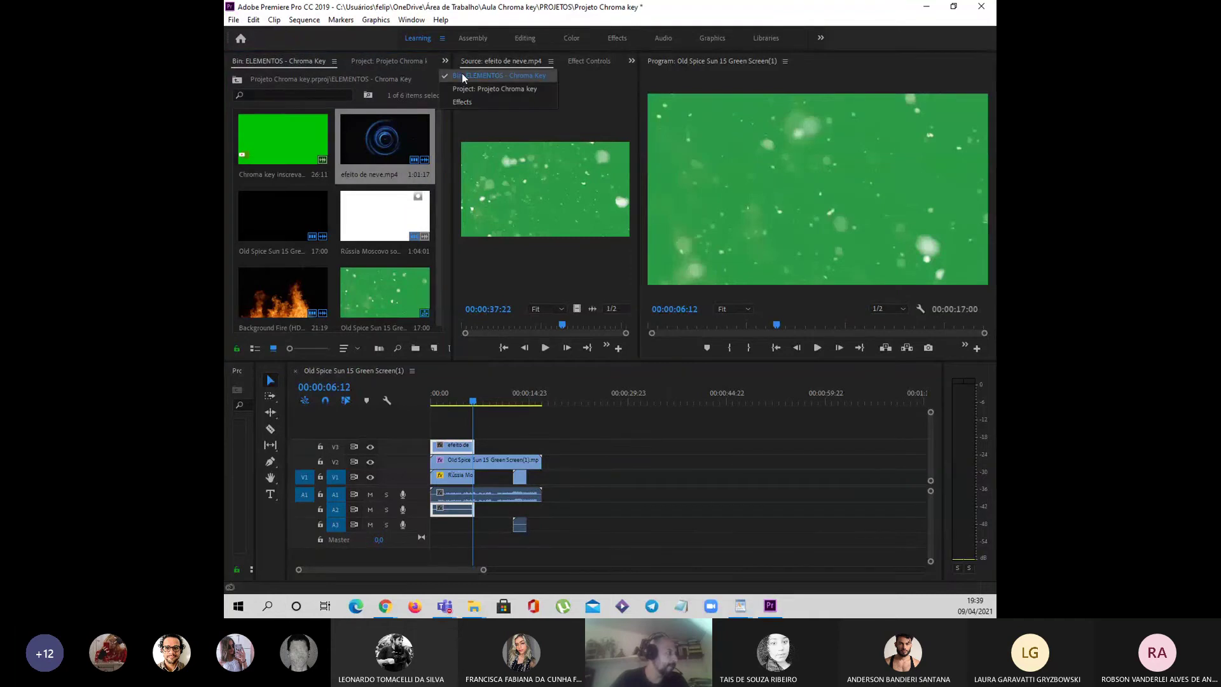
left_click(468, 85)
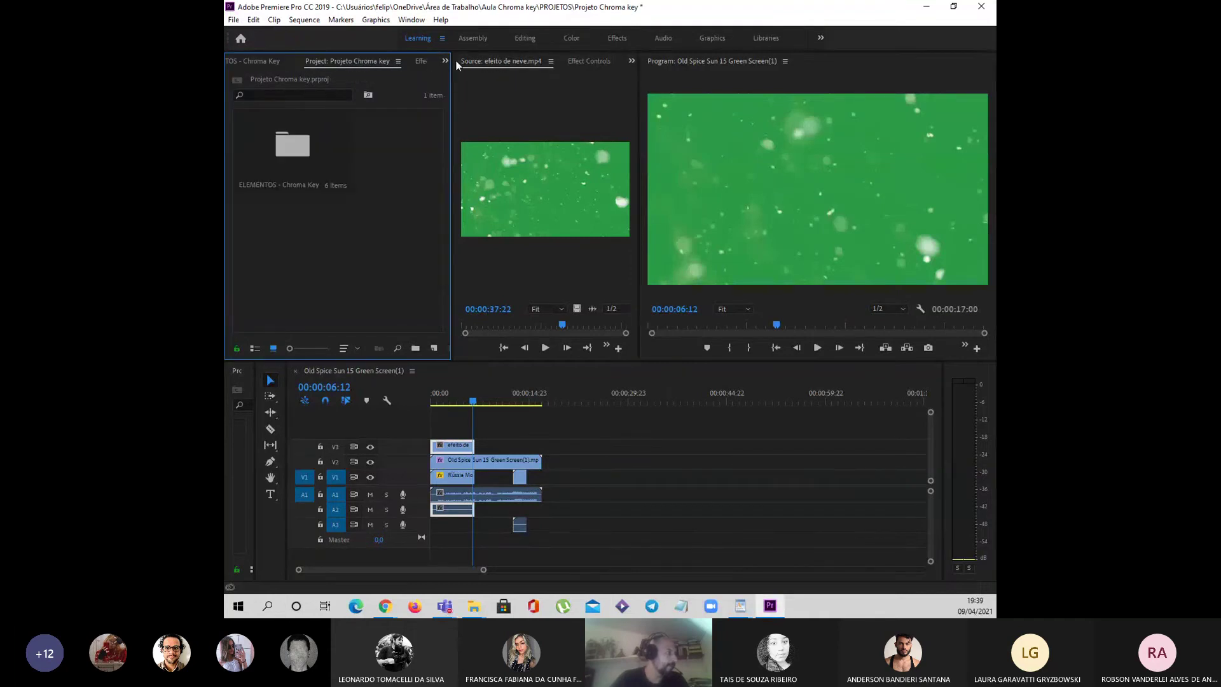
left_click(445, 61)
left_click(463, 102)
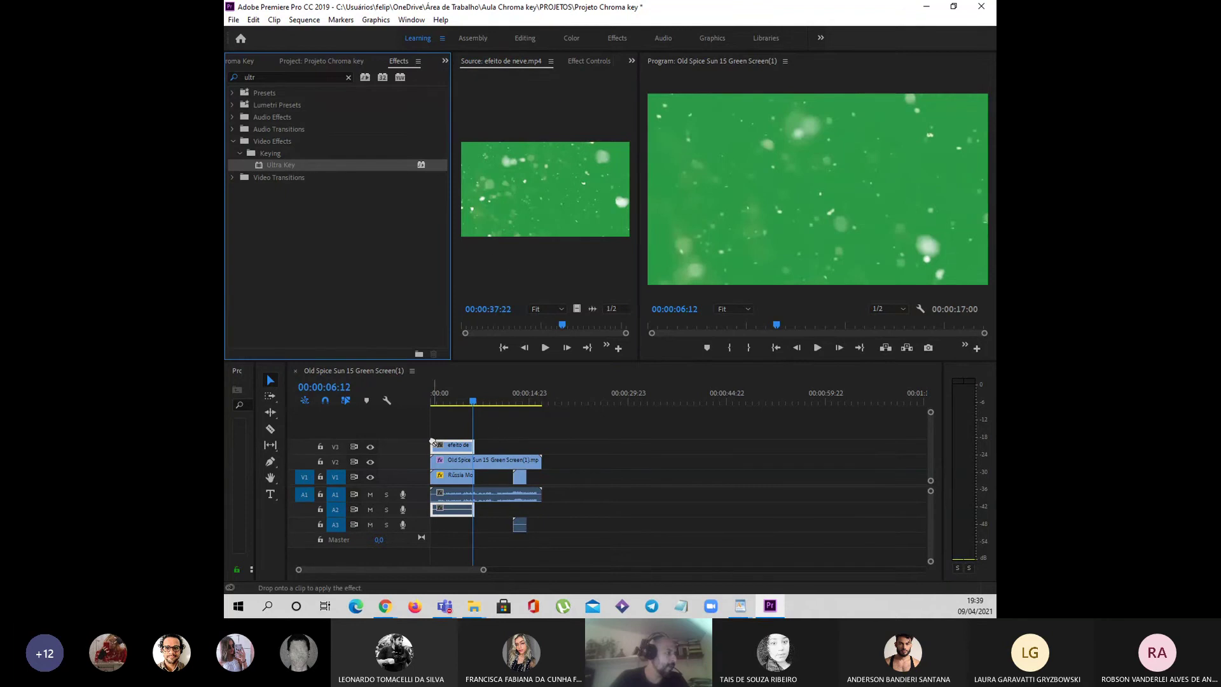
left_click_drag(443, 444, 447, 448)
Set the snow effect clip's Ultra Key colour by sampling the green background in the program preview.
left_click(575, 64)
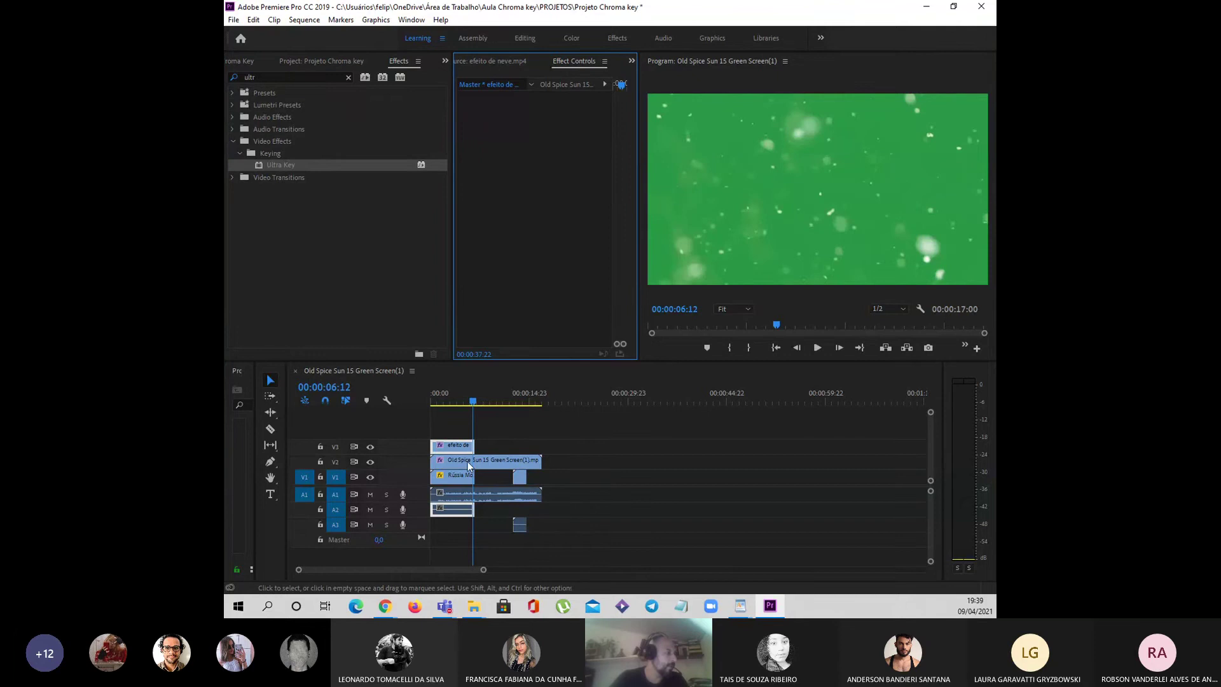
left_click(455, 446)
left_click(553, 288)
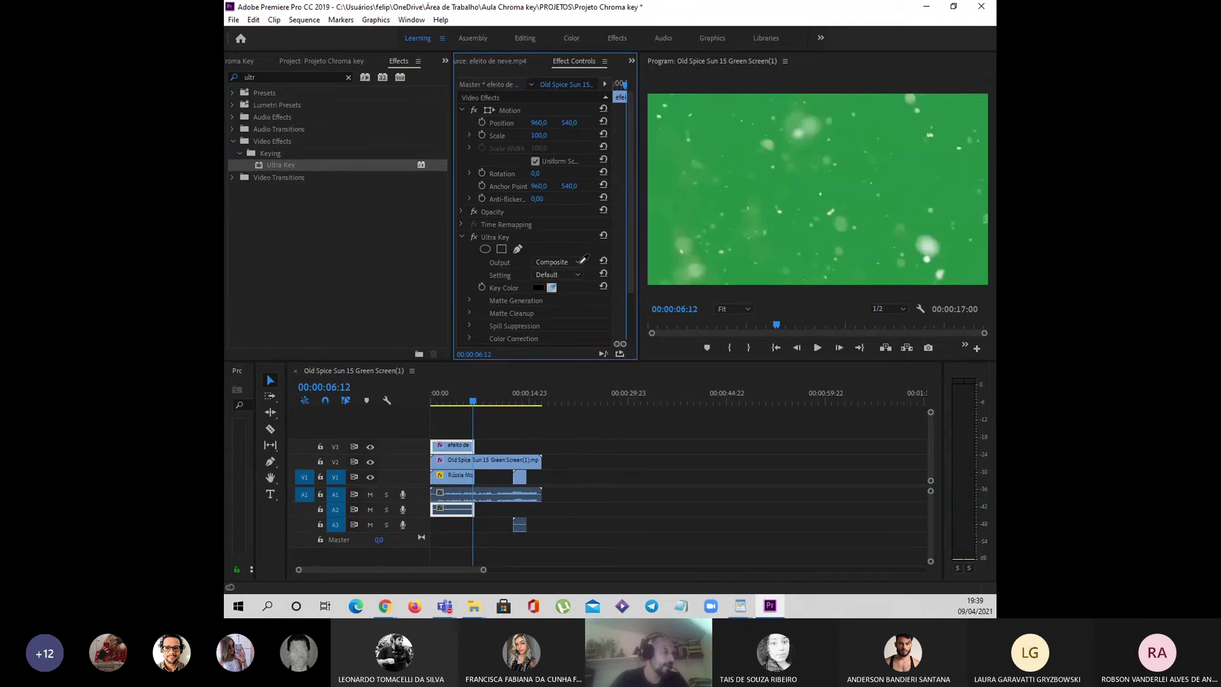
left_click(665, 170)
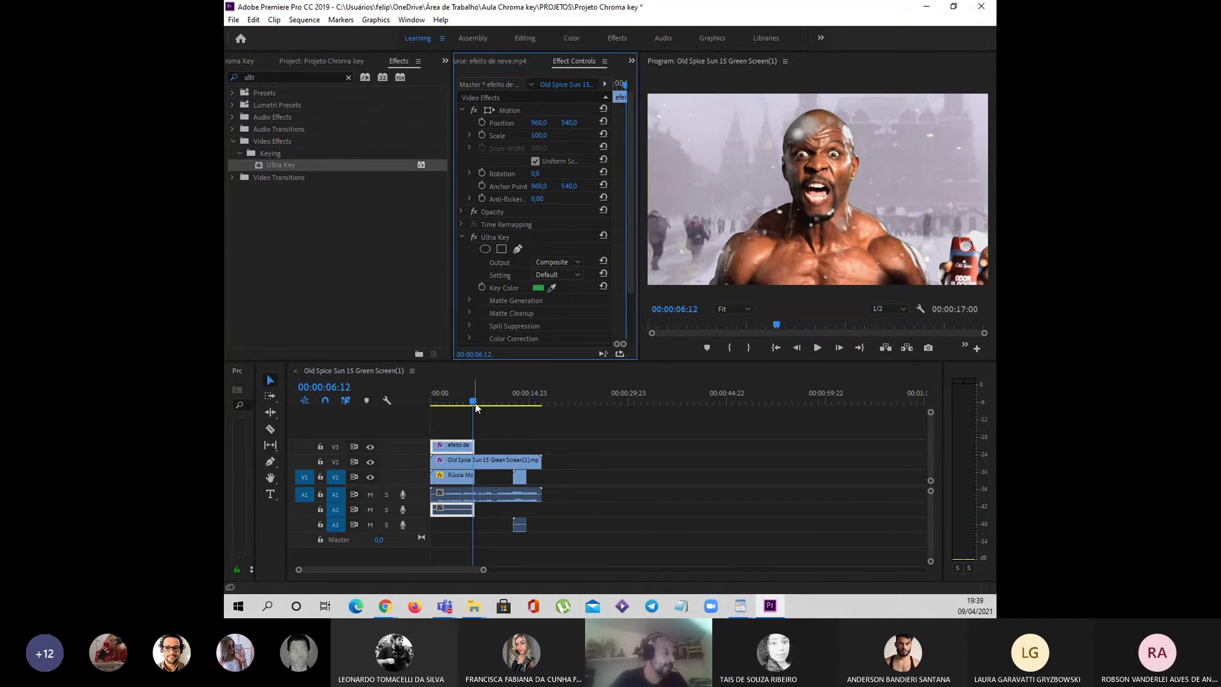
Play the composited sequence from the beginning, then replay its opening and stop at 00:00:01:16.
left_click(300, 418)
key("Home")
key("space")
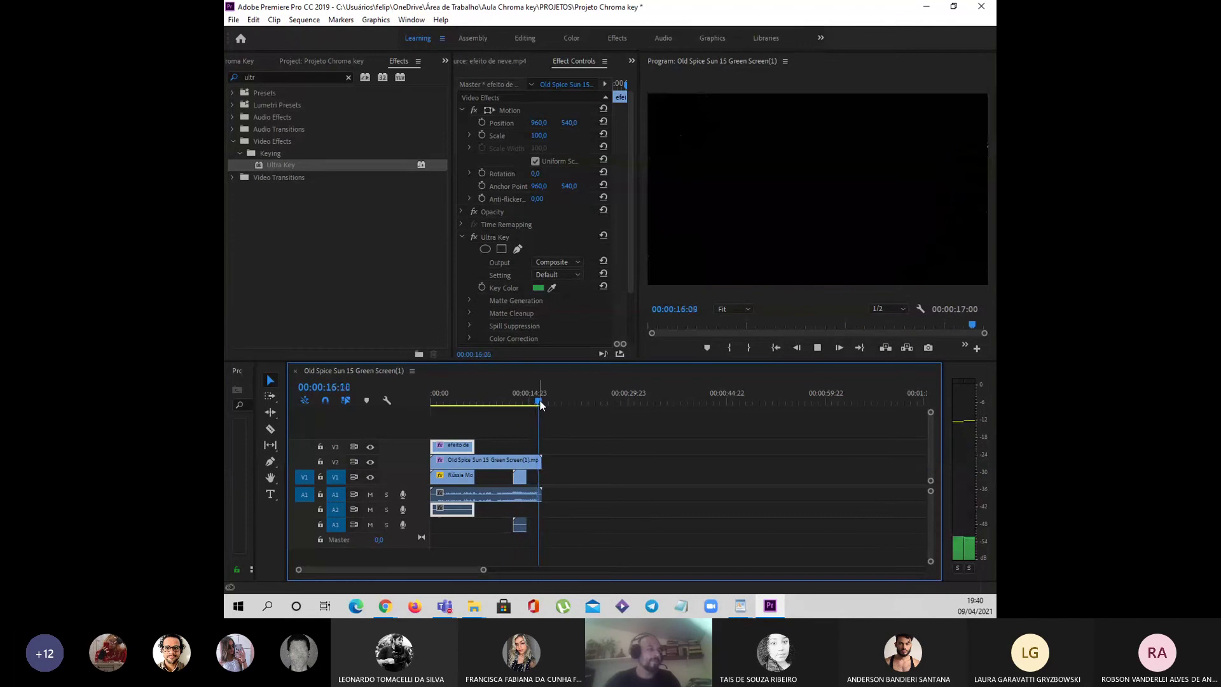
key("Home")
key("space")
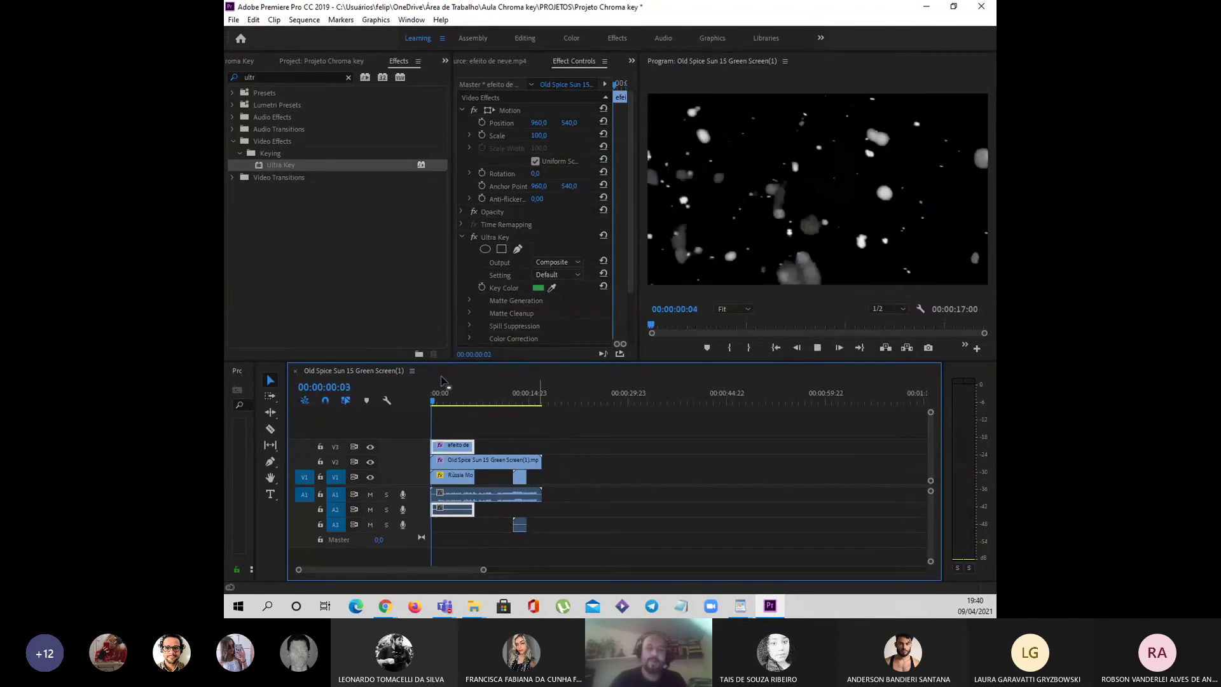
key("space")
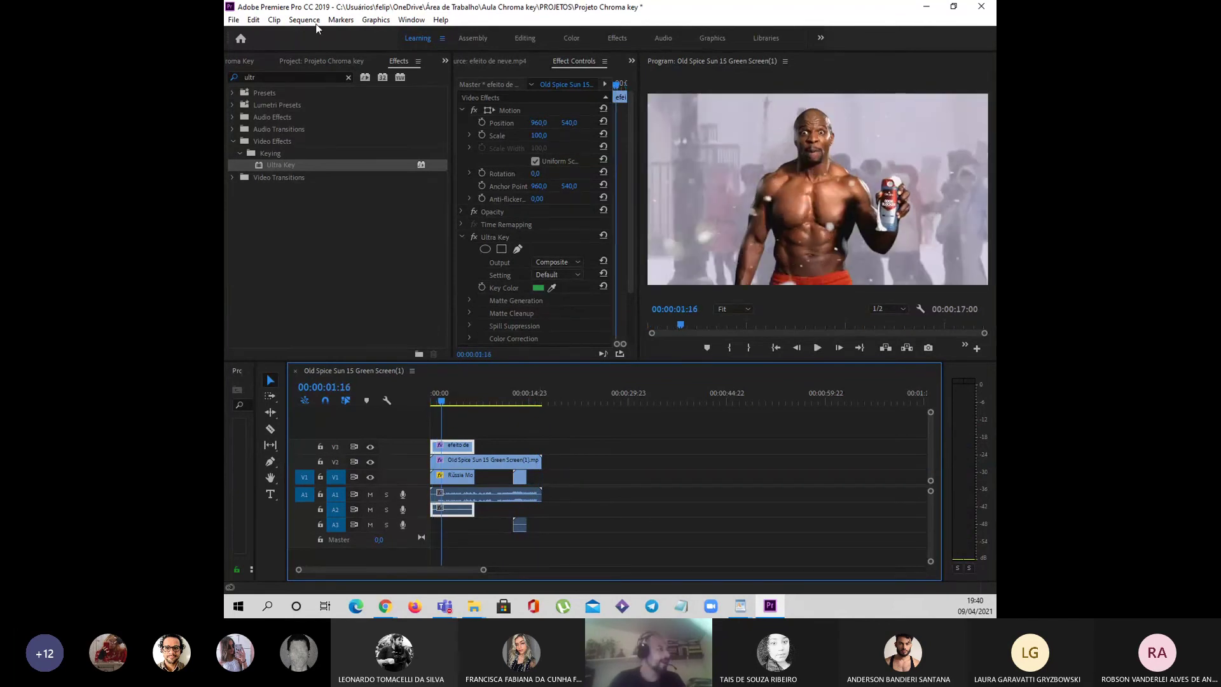
Set up a media export of the sequence in H.264 format with the Match Source - High bitrate preset.
left_click(231, 20)
mouse_move(275, 383)
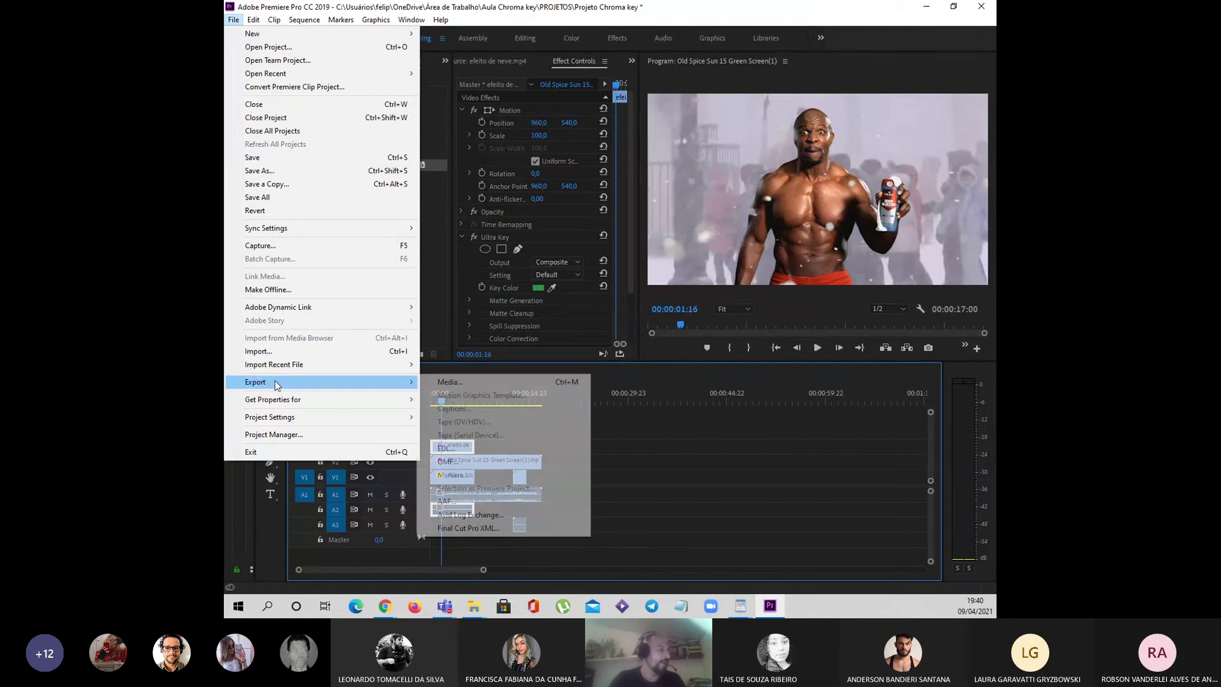
left_click(474, 384)
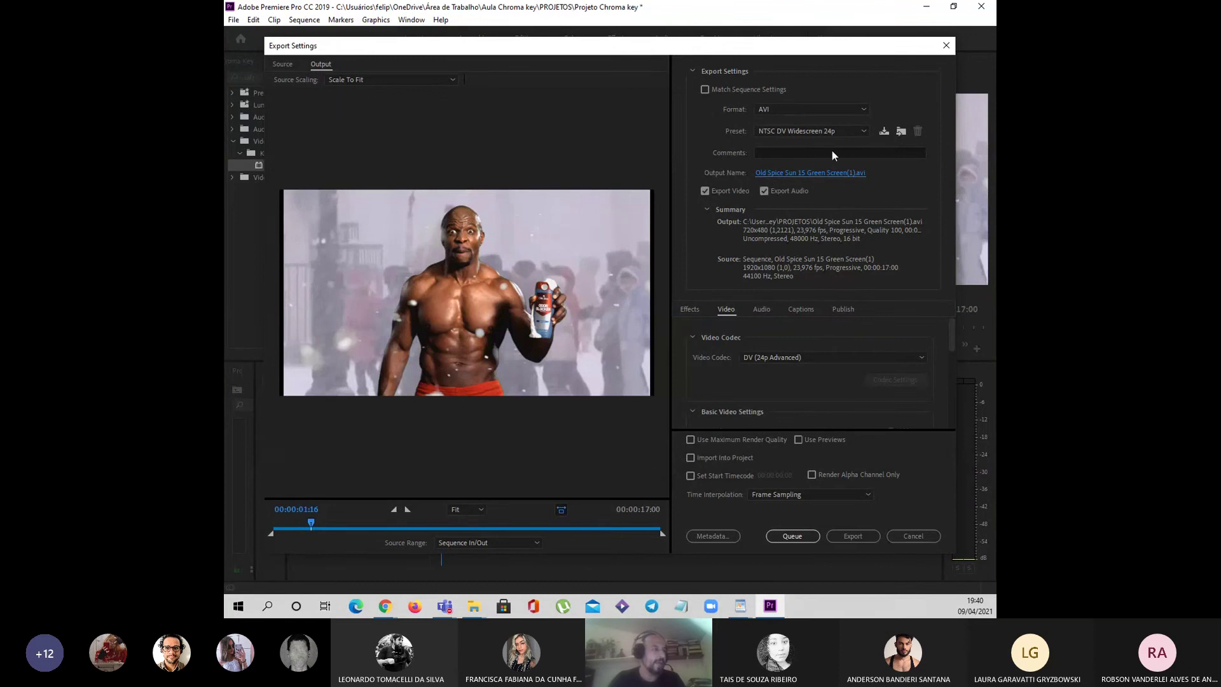
left_click(838, 112)
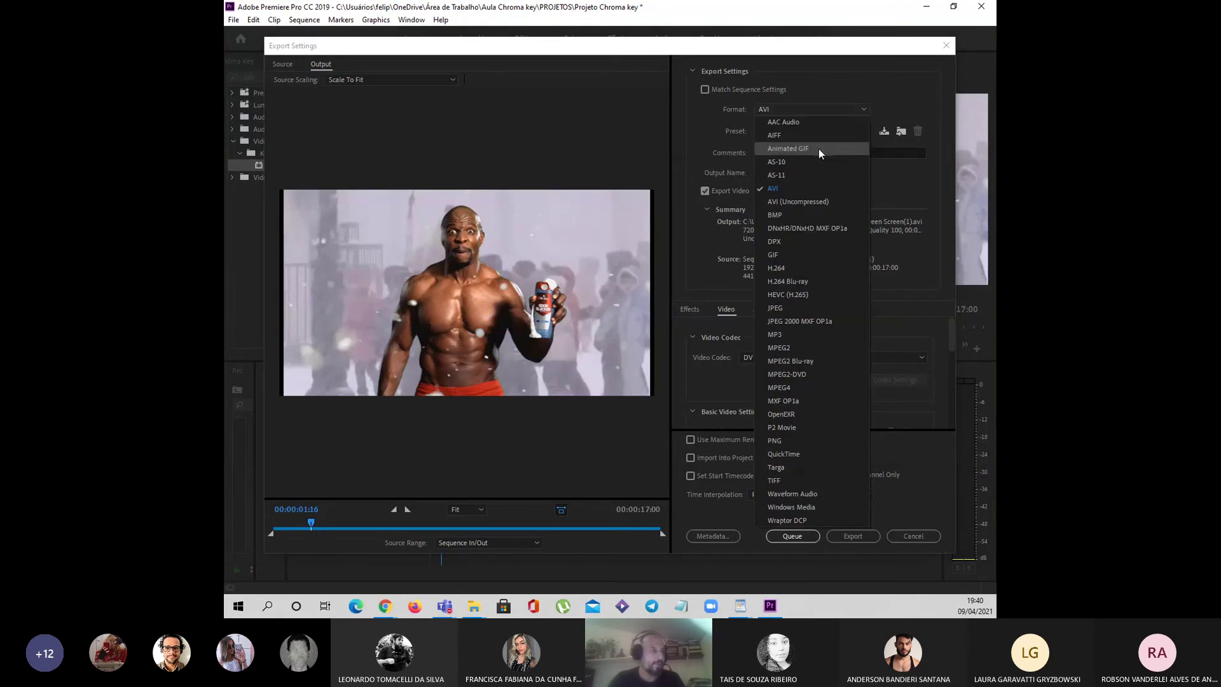
left_click(803, 266)
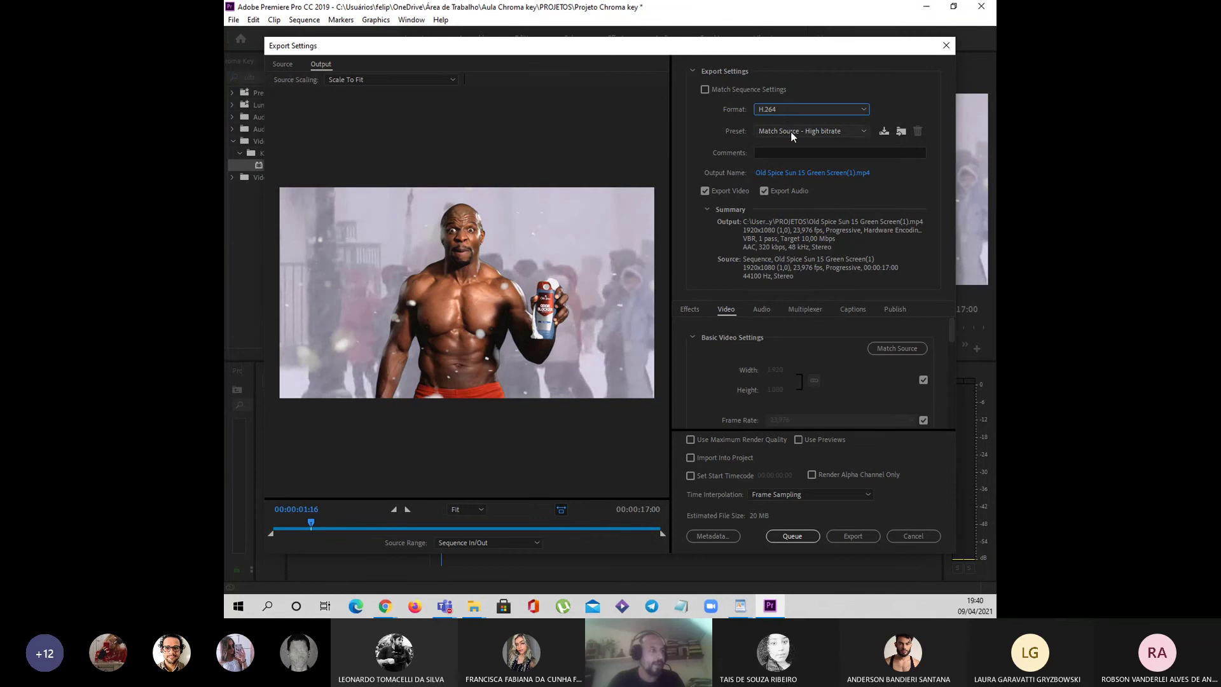
left_click(792, 132)
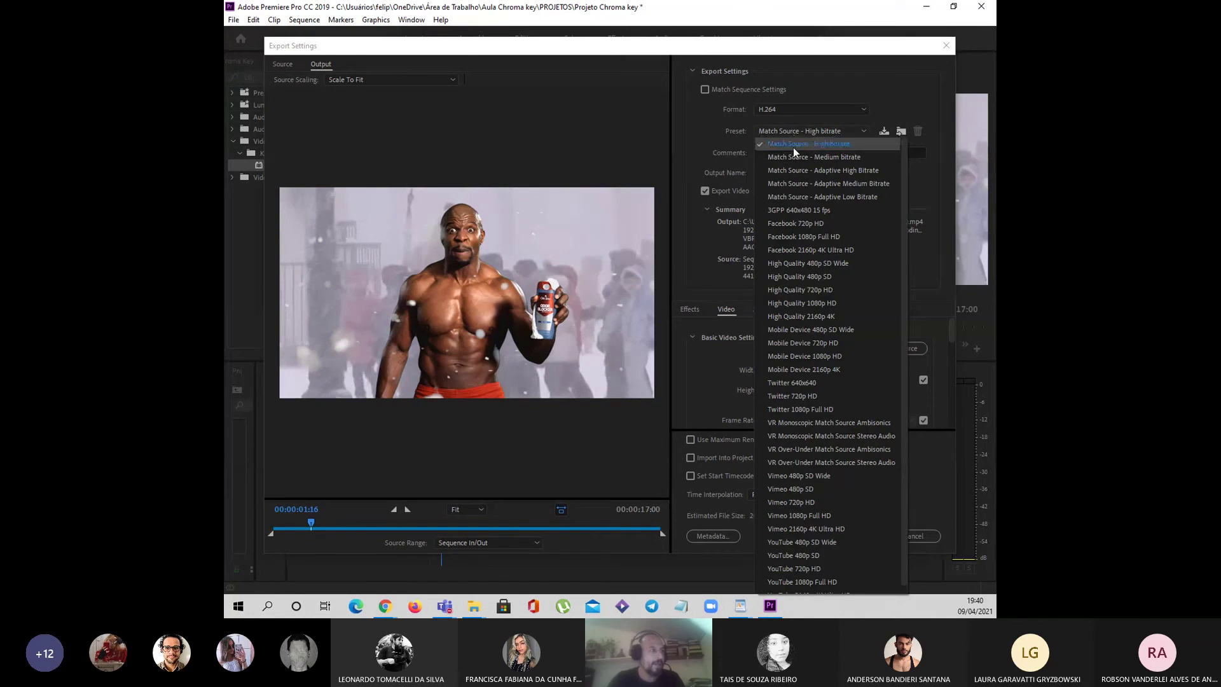
left_click(844, 145)
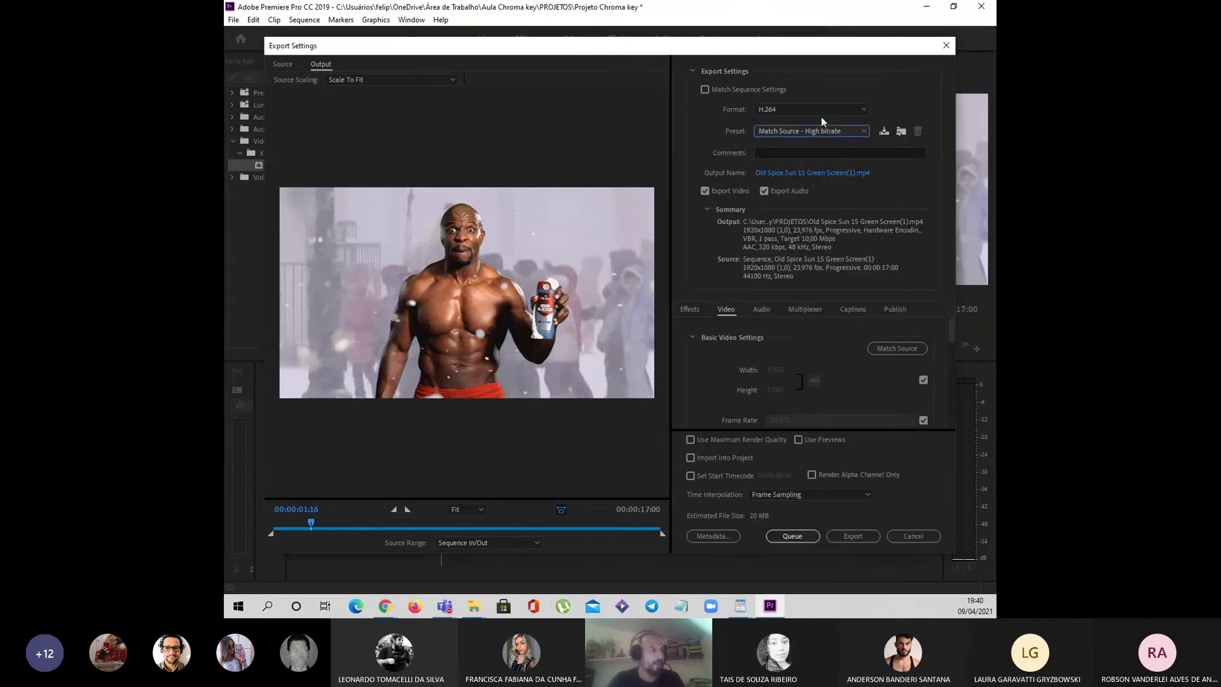
Try naming the export output teste1 in the SAIDAS folder of Aula Chroma key, then cancel the naming and the export.
left_click(791, 174)
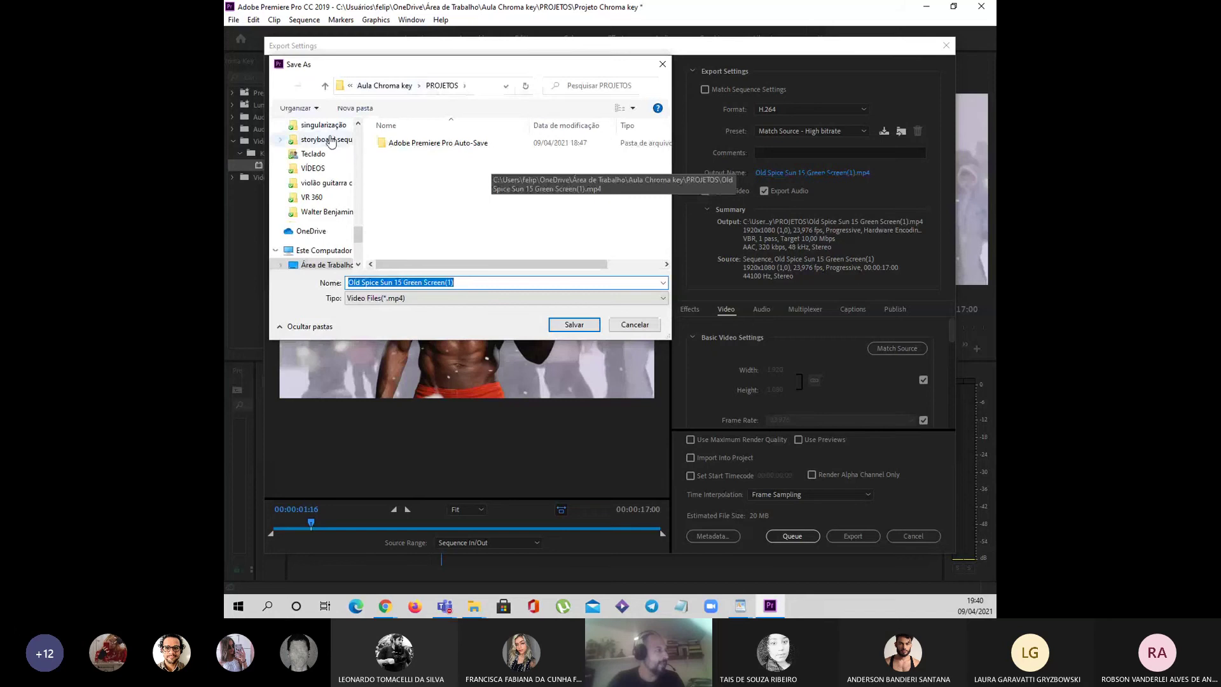
left_click(318, 265)
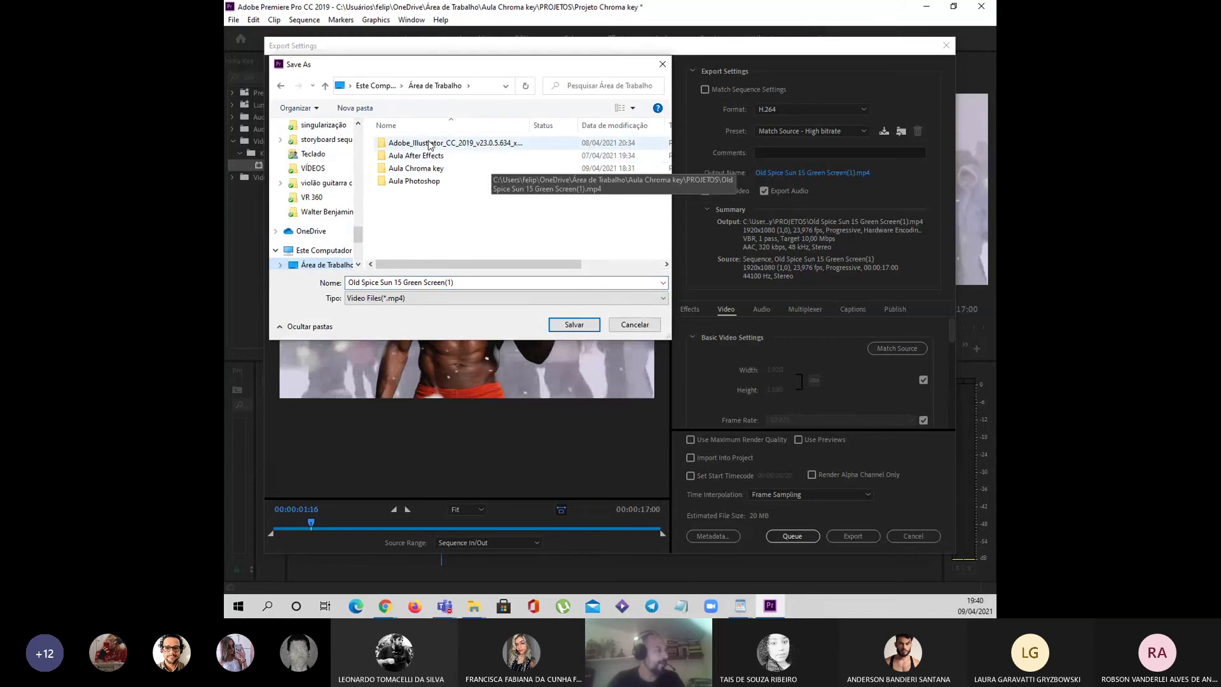
double_click(425, 167)
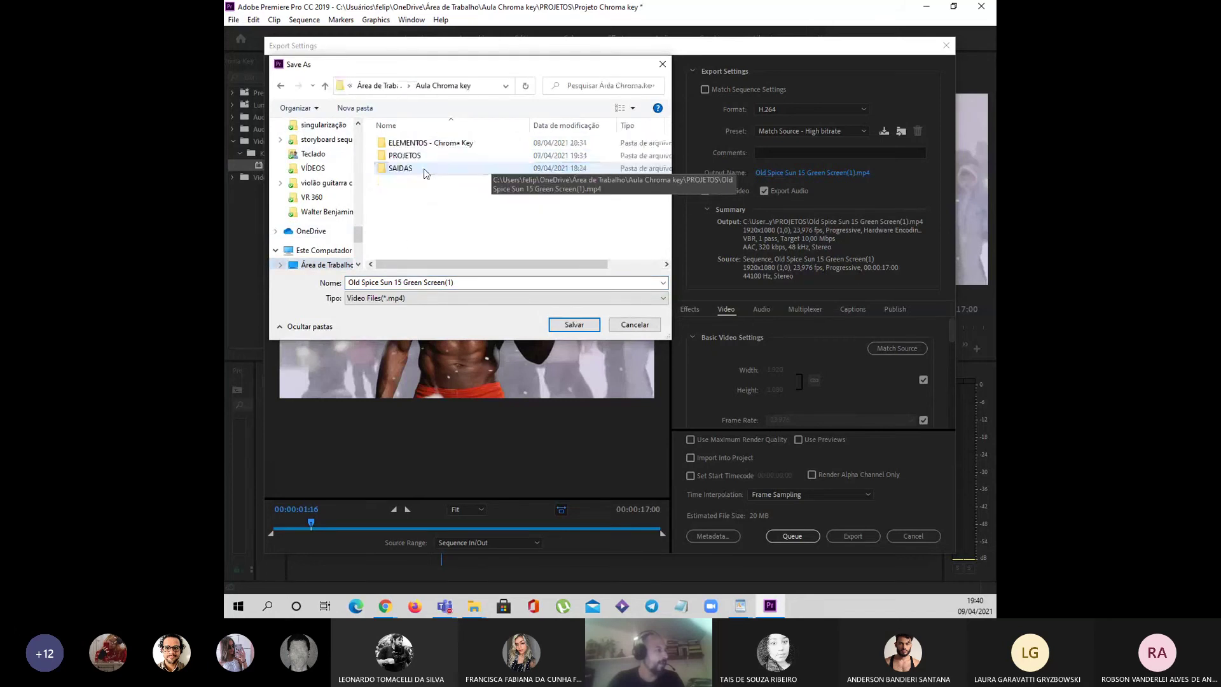
double_click(413, 168)
left_click(467, 284)
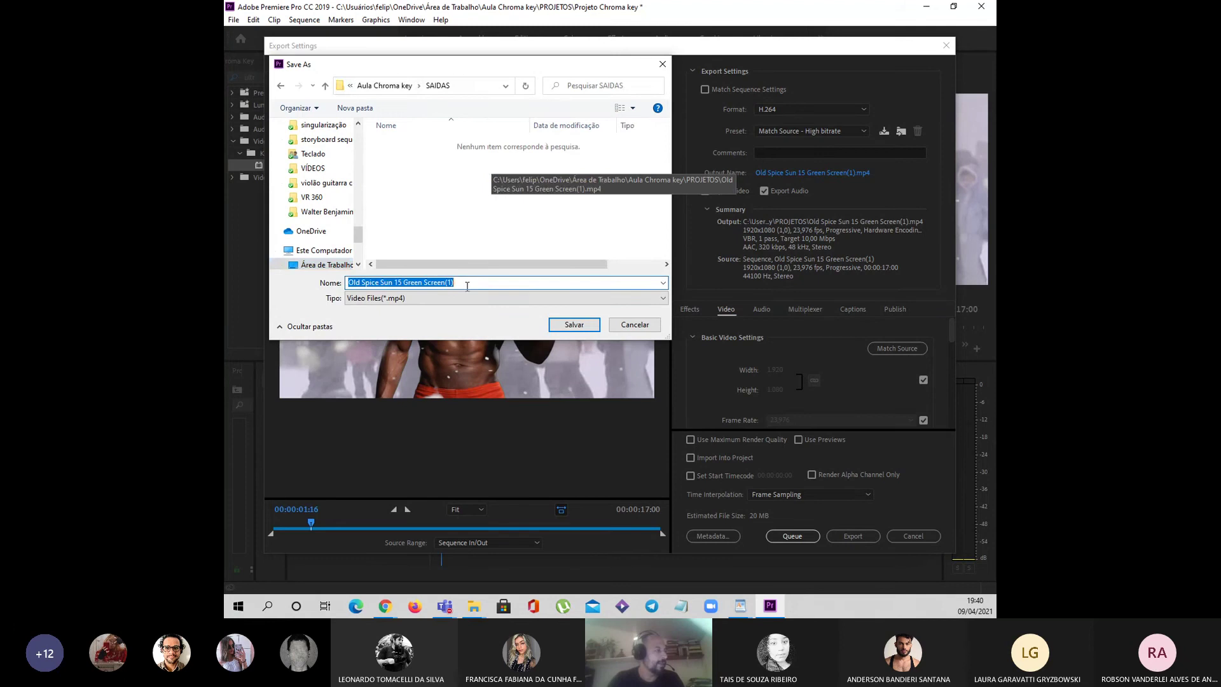
type("teste1")
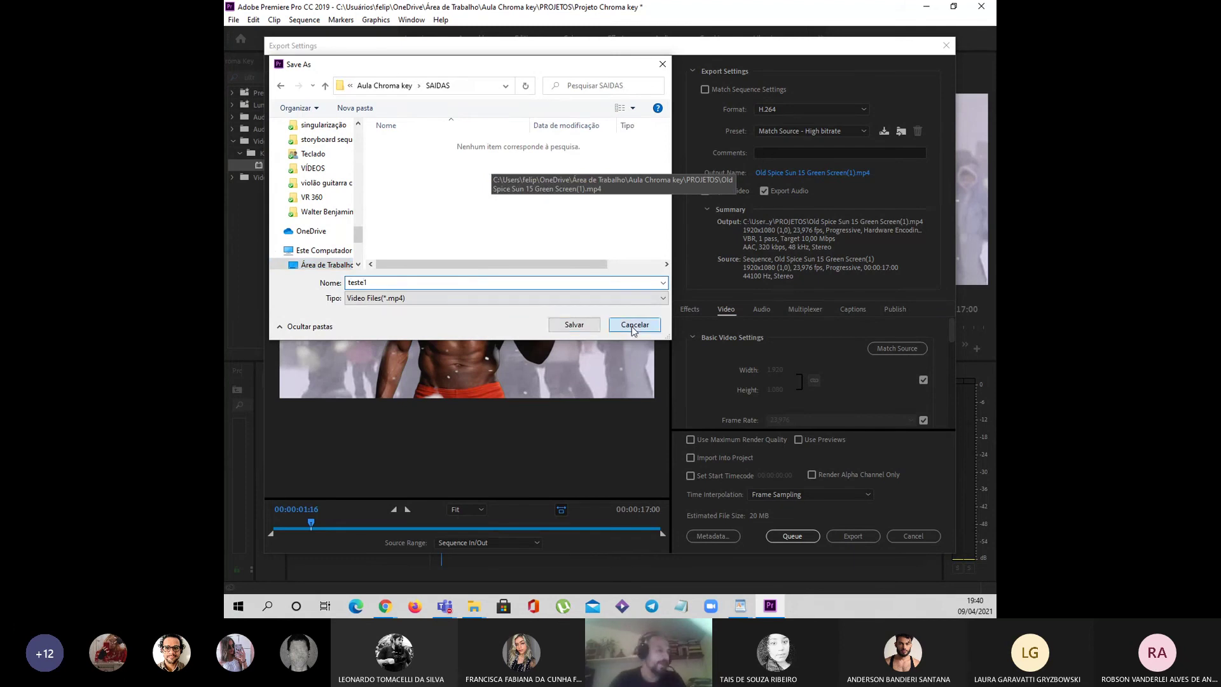
left_click(634, 326)
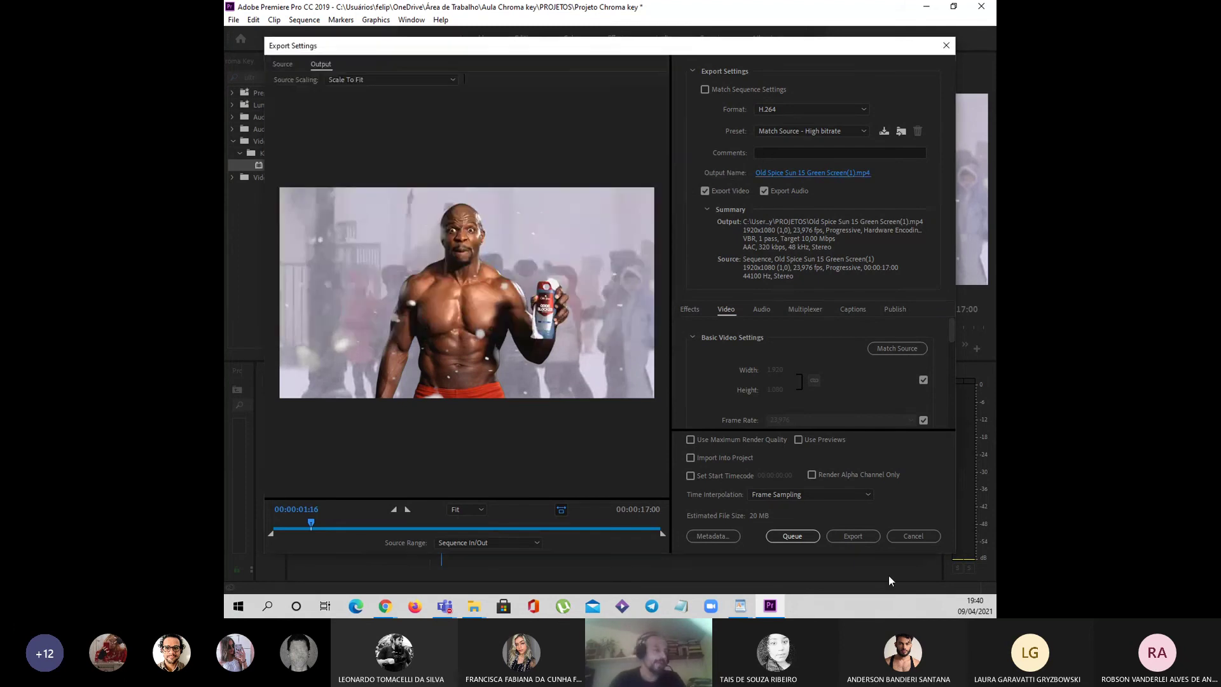
left_click(914, 536)
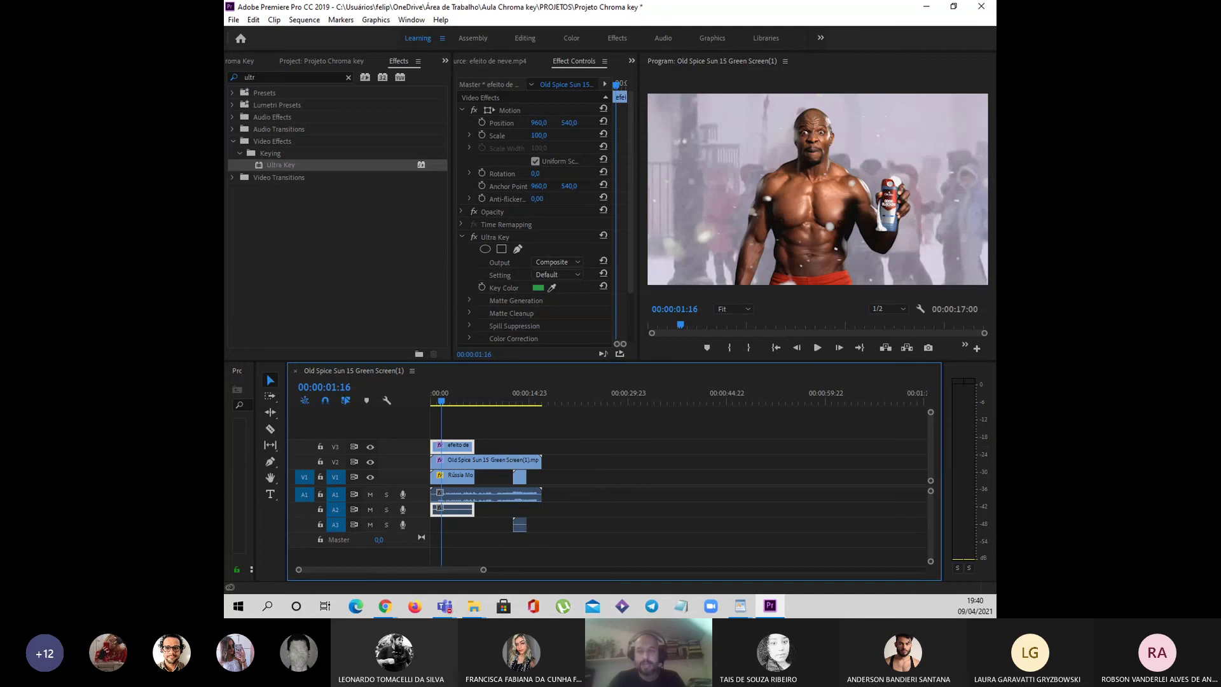
Save the project.
key("ctrl+s")
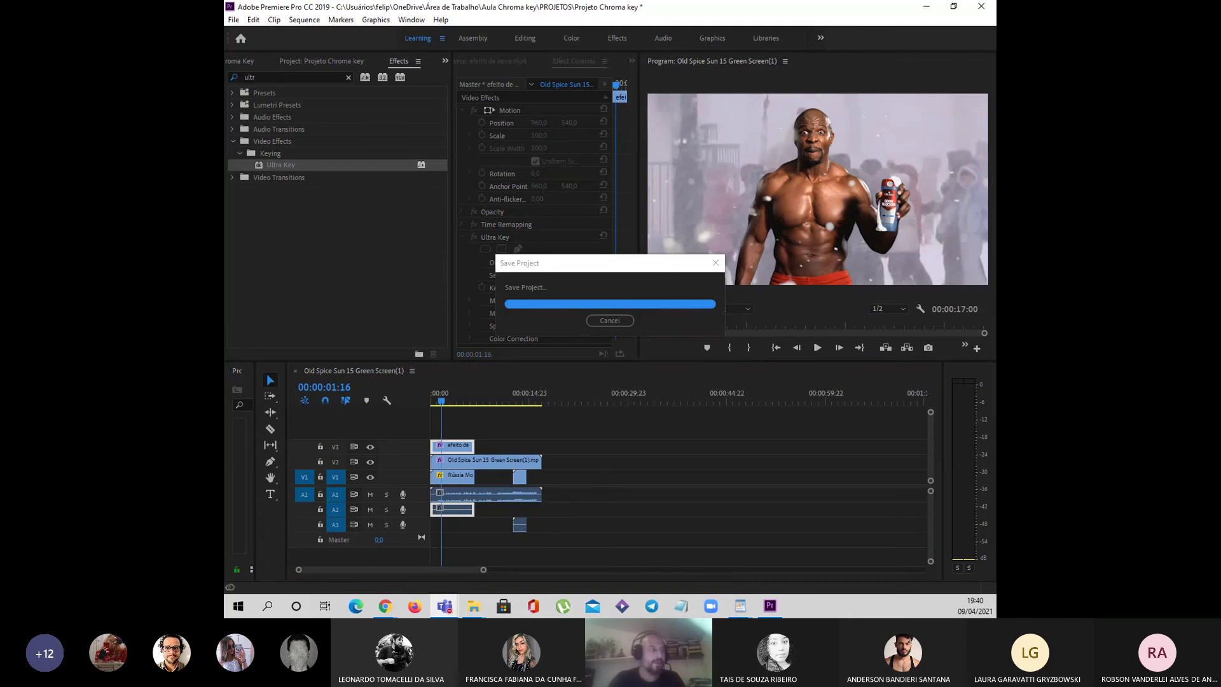